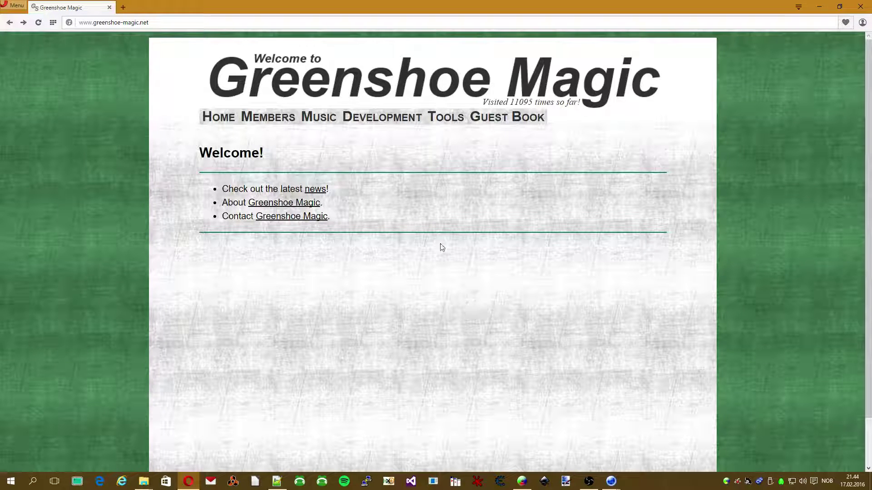
left_click(162, 23)
left_click(163, 22)
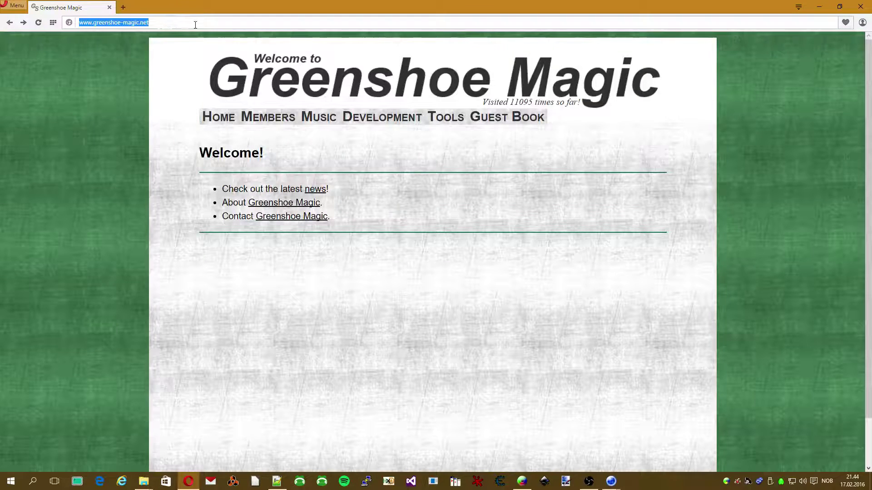
left_click(205, 23)
left_click_drag(179, 23, 56, 18)
mouse_move(376, 125)
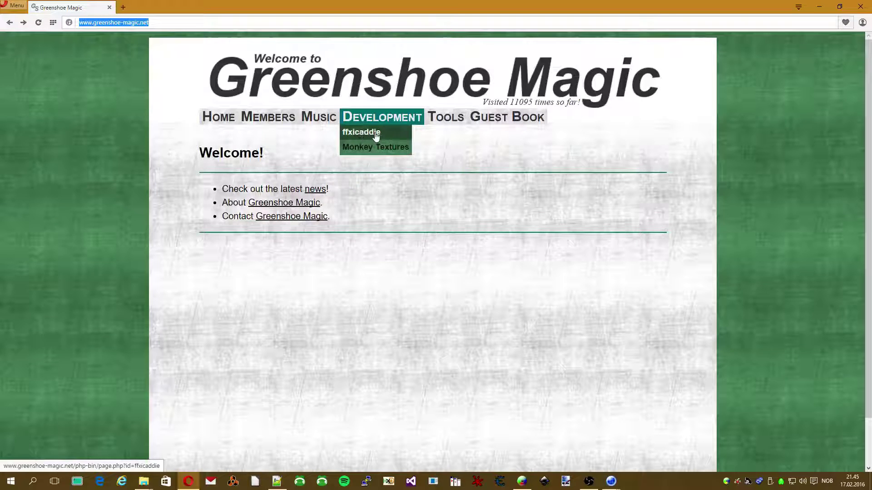
Step: Download 'ffxicaddie - main radar application' as ffxicaddie.zip and show it in its folder
left_click(376, 136)
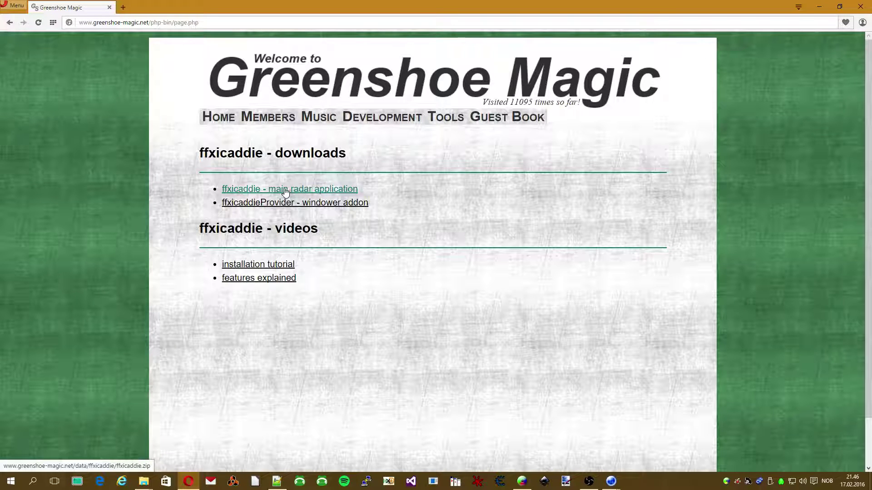
left_click(255, 189)
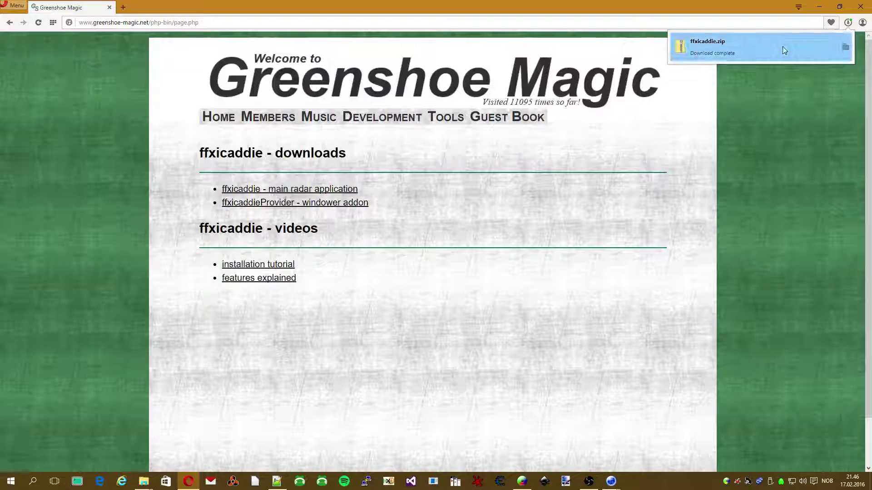
left_click(846, 47)
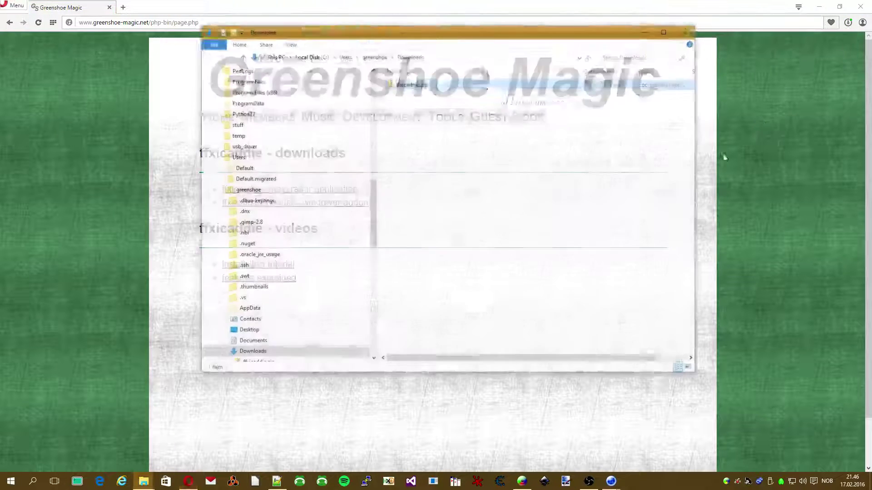
Step: Copy ffxicaddie.zip from Downloads into the C:\stuff folder
left_click_drag(531, 119, 408, 80)
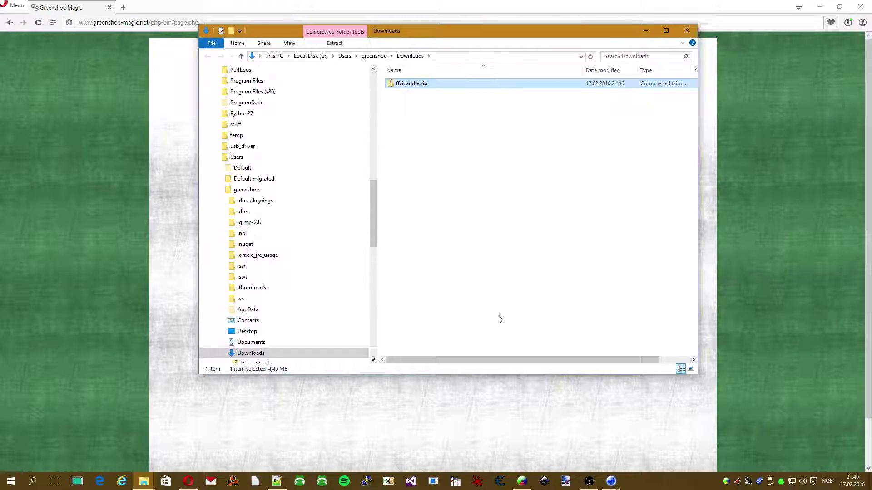
left_click(143, 482)
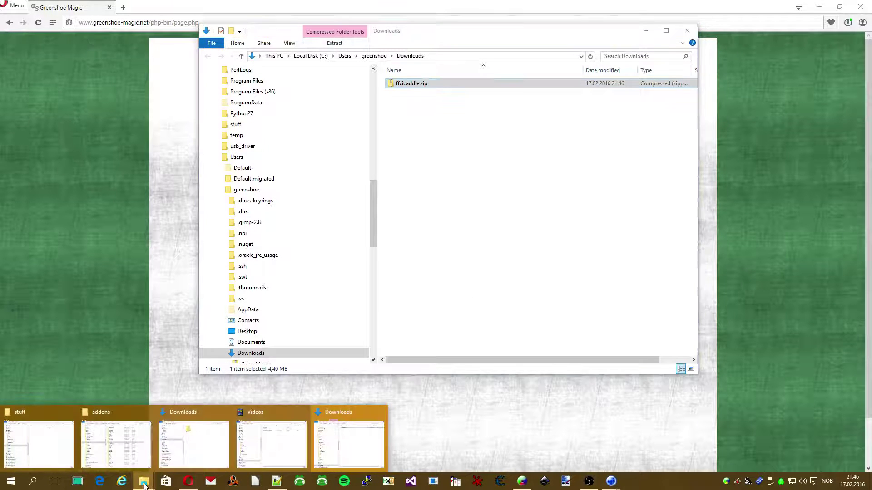
left_click(18, 445)
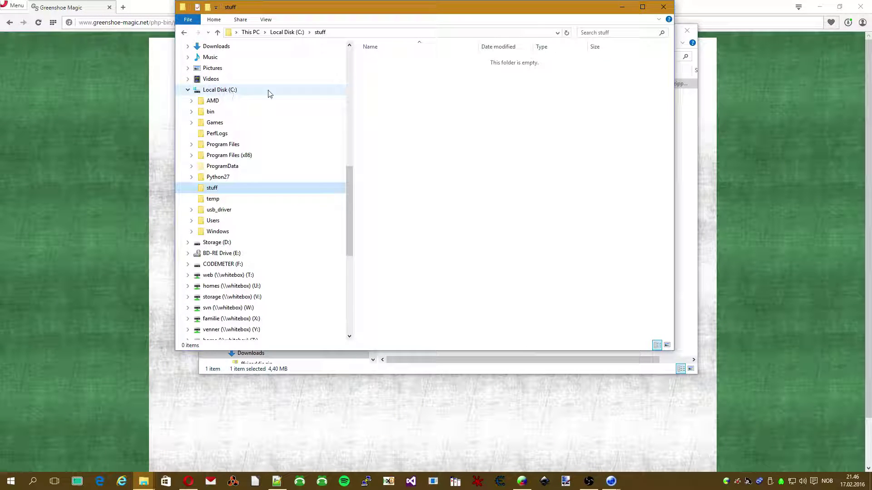
left_click(452, 110)
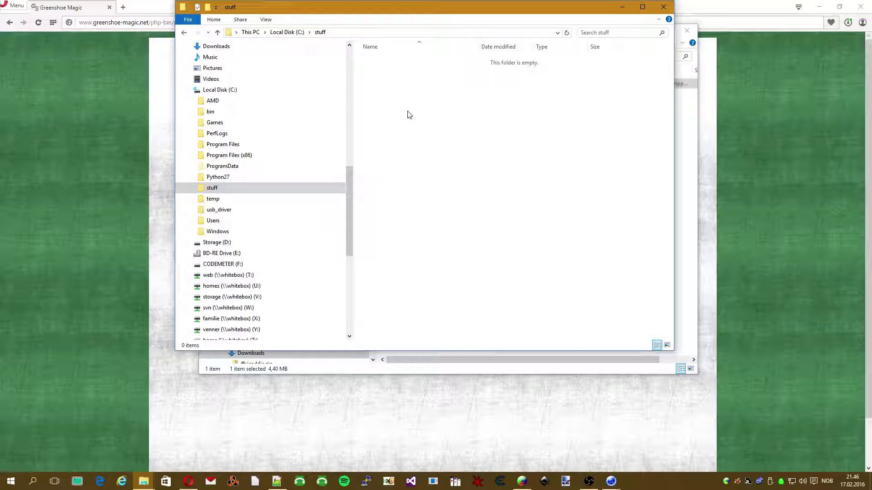
key("ctrl+v")
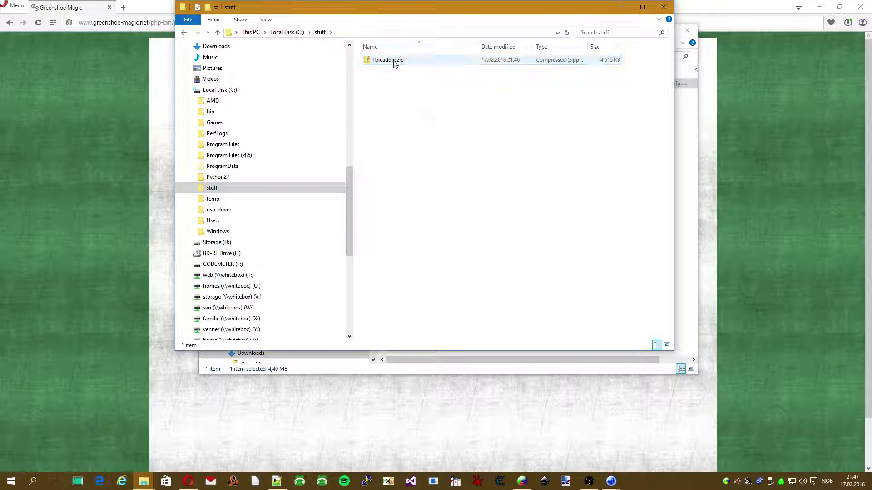
Step: Extract ffxicaddie.zip into a new C:\stuff\ffxicaddie folder
right_click(394, 62)
left_click(349, 89)
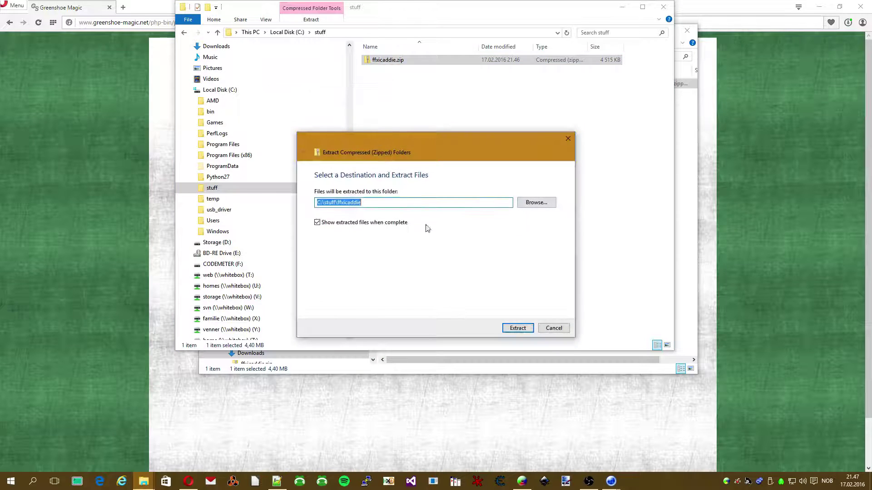
left_click(517, 327)
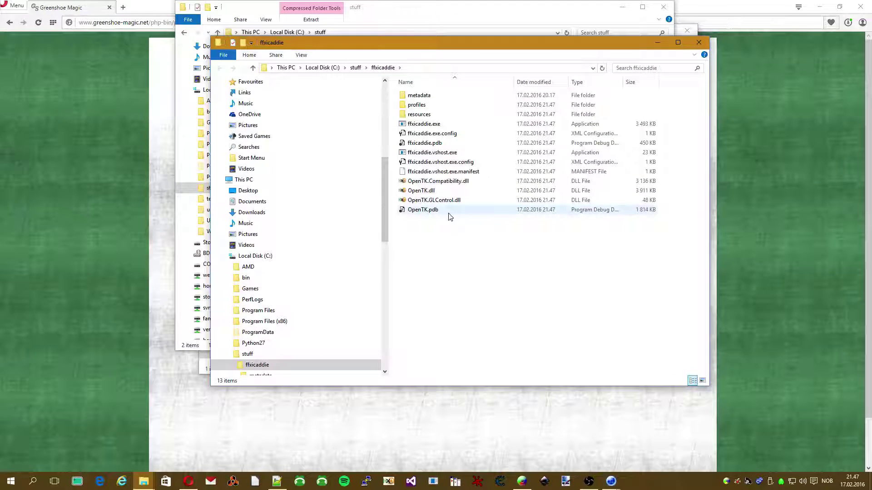
Step: Go up to stuff, open the ffxicaddie folder and launch ffxicaddie.exe
left_click(248, 354)
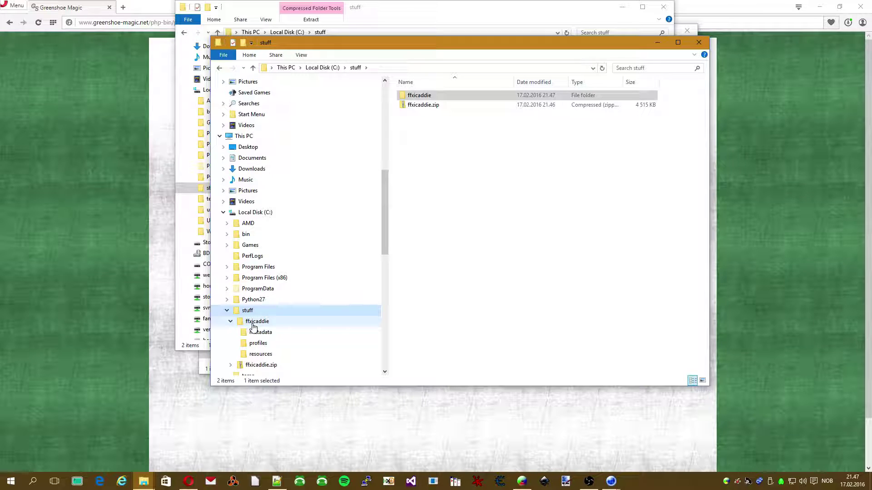
left_click(262, 323)
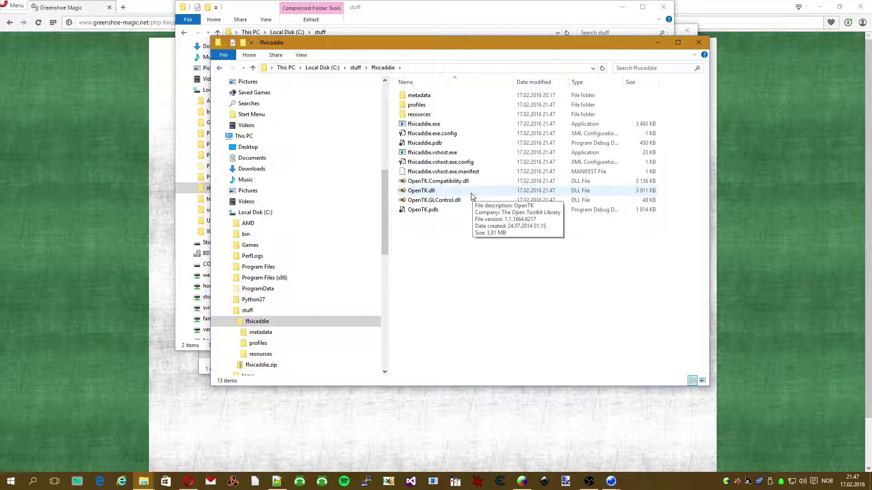
double_click(410, 125)
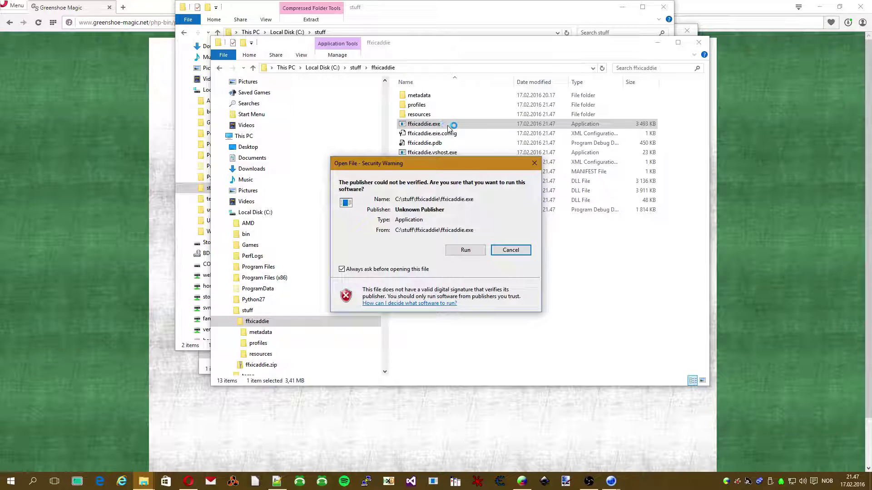
Step: Run the unverified ffxicaddie app and drag its splash window right of the firewall alert
left_click(468, 251)
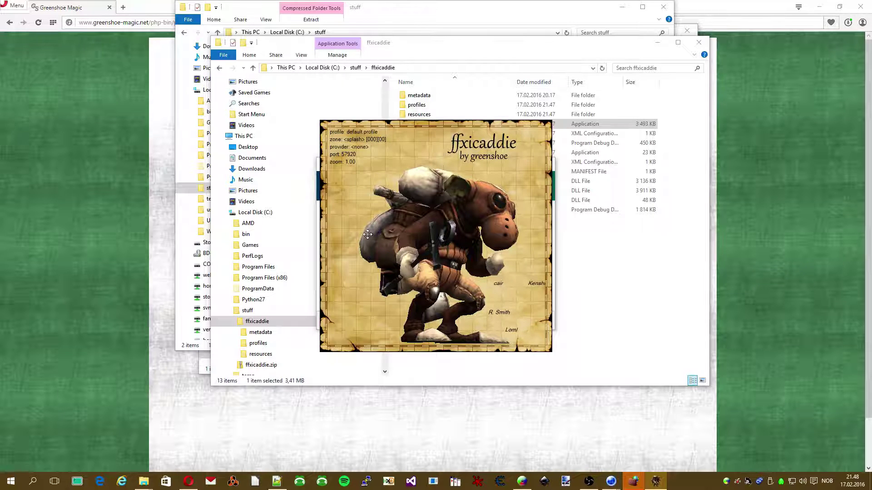
left_click_drag(349, 237, 604, 237)
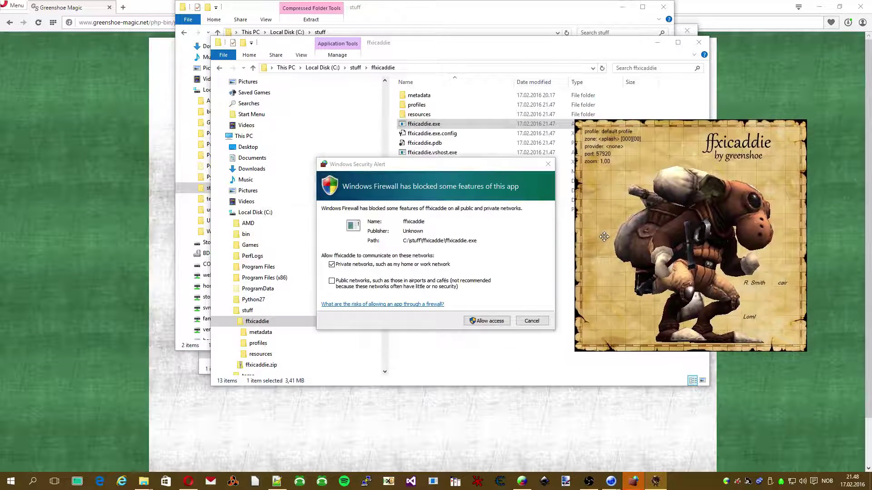
left_click(411, 164)
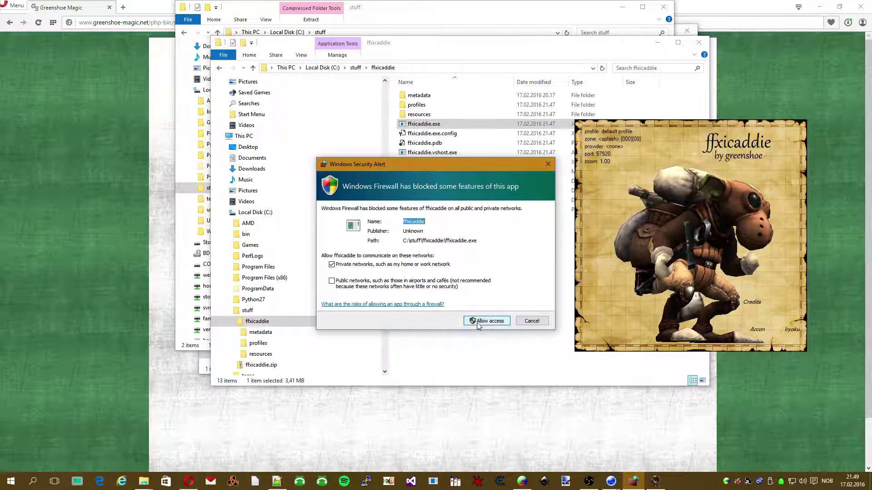
Step: Allow ffxicaddie on private networks and move its window back over Explorer
left_click(478, 324)
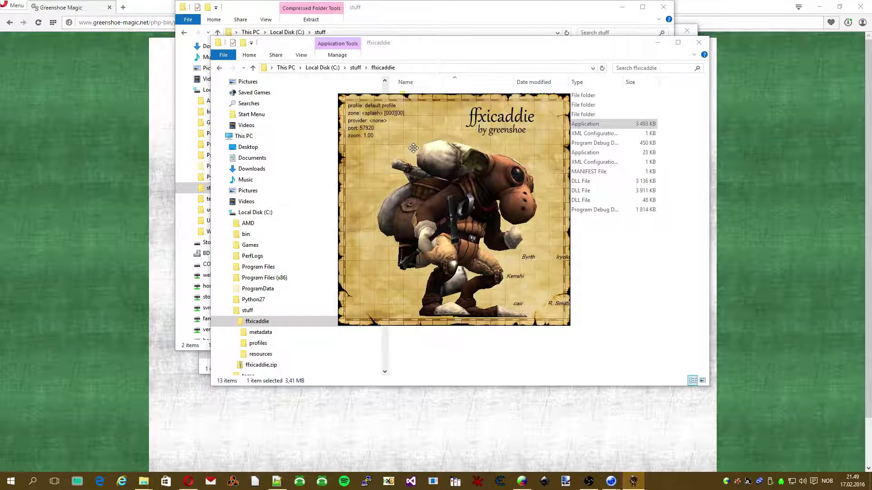
left_click_drag(414, 148, 430, 152)
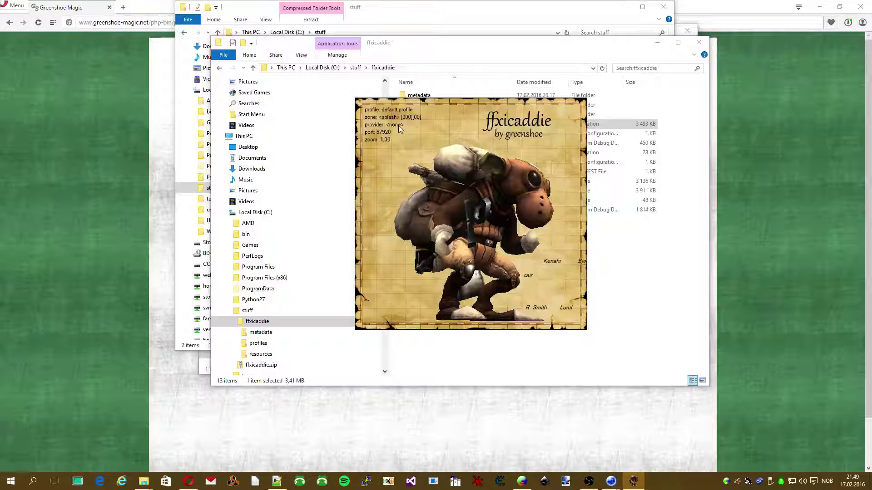
left_click_drag(434, 163, 452, 165)
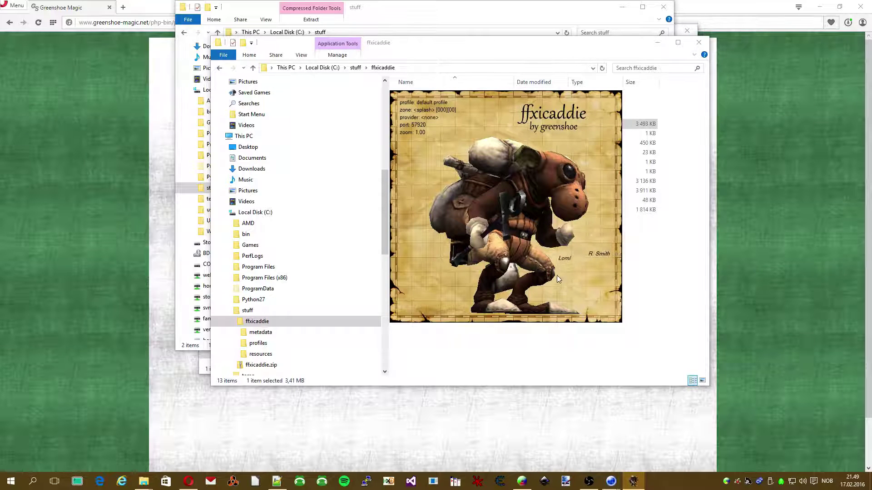
Step: Switch to the Final Fantasy XI window and turn the camera toward the lit street
mouse_move(609, 482)
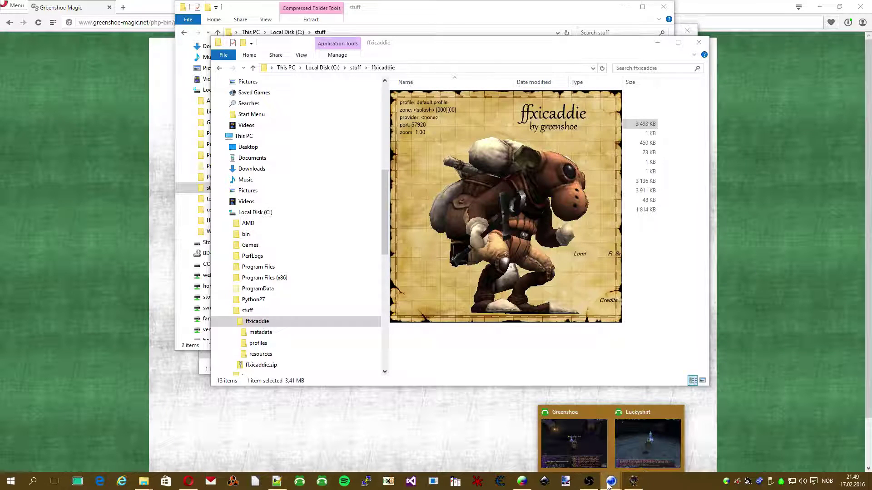
left_click(573, 444)
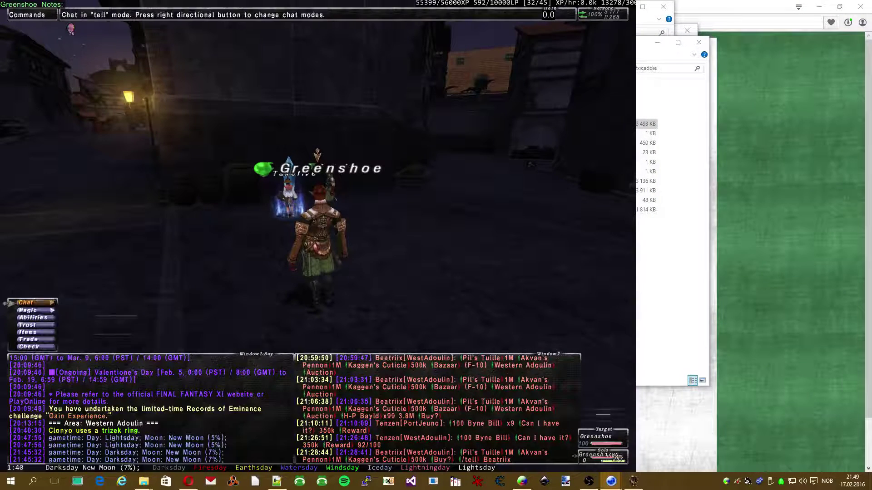
key("Left")
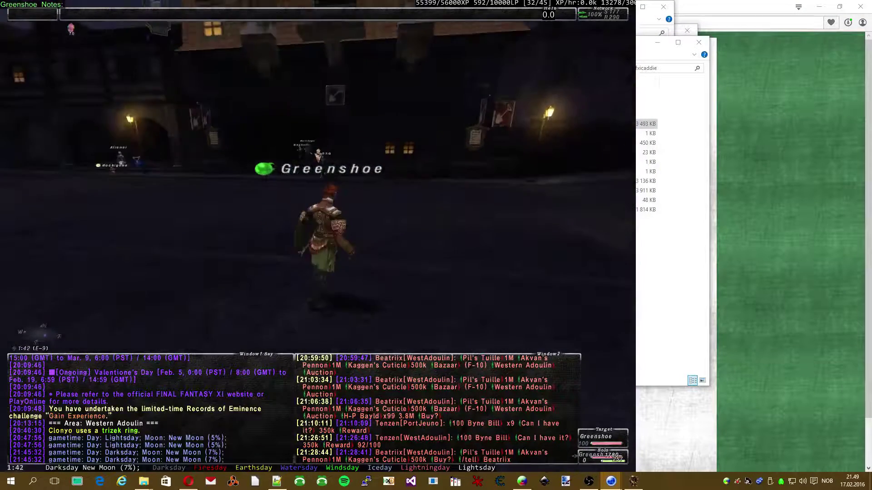
key("Left")
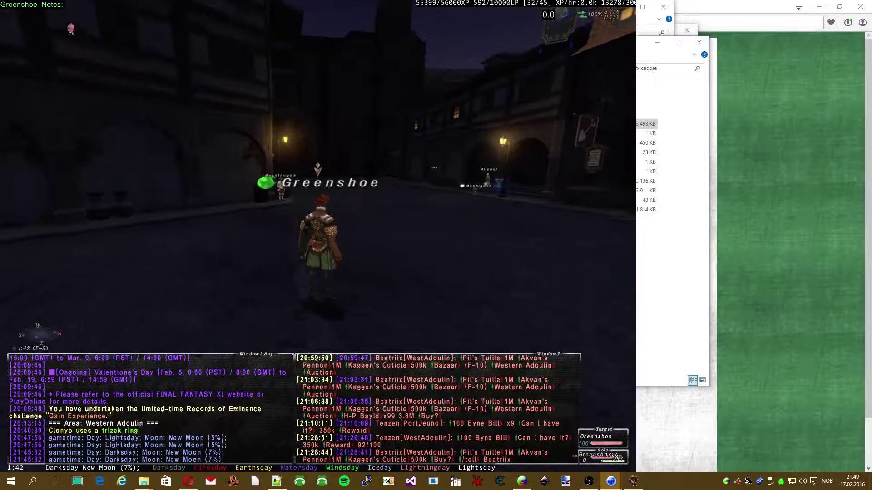
key("Left")
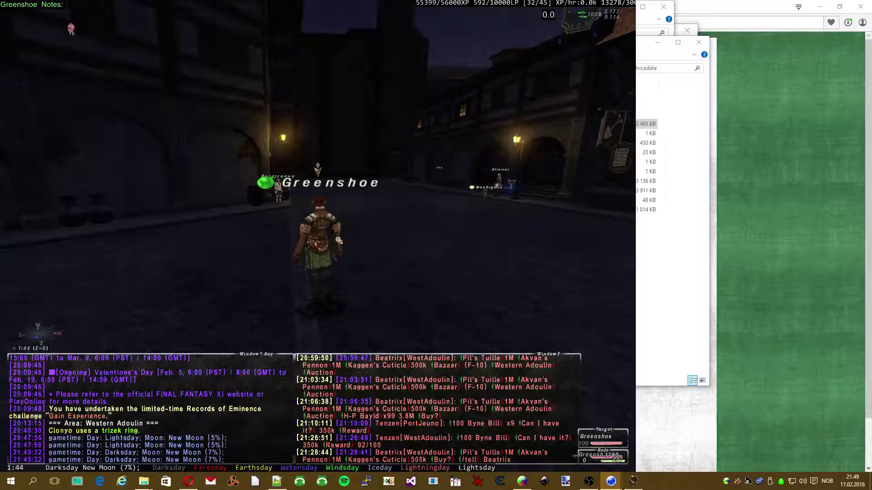
Step: Place the ffxicaddie radar over the game's upper right and open Edit map metadata
left_click(633, 482)
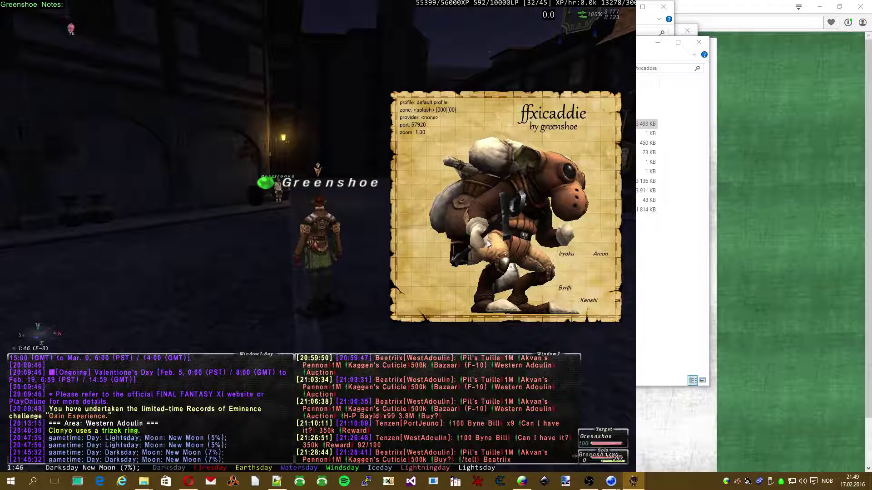
left_click_drag(453, 192, 455, 121)
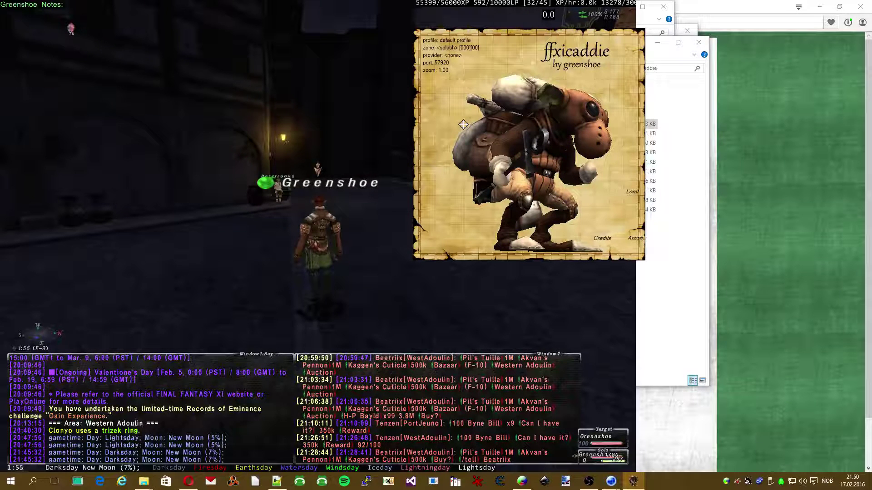
key("ctrl+e")
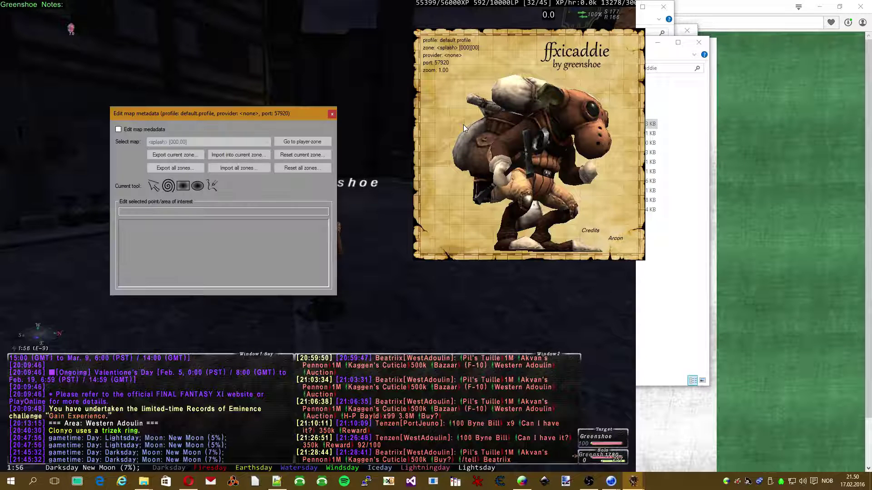
Step: Enable map metadata editing and outline a rectangular area on the splash map
left_click_drag(157, 114, 213, 91)
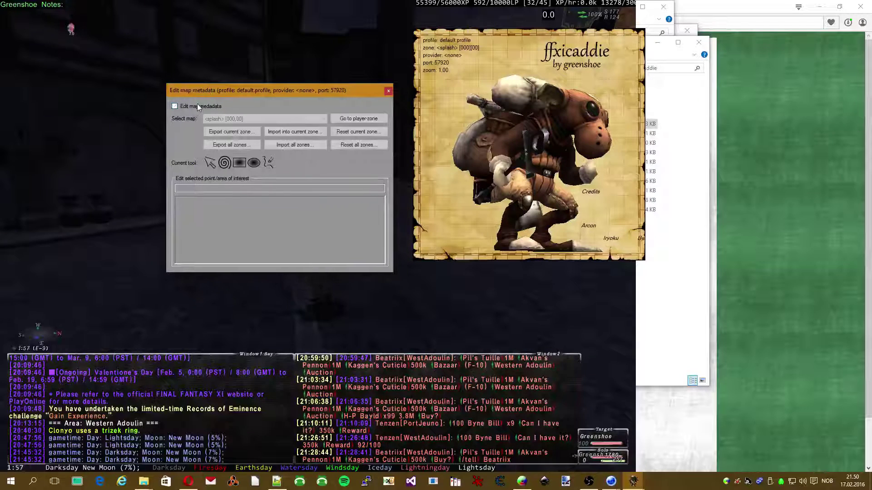
left_click(197, 106)
left_click(239, 162)
left_click_drag(457, 68, 519, 112)
Step: Load the Abyssea - Altepa map and zoom in
left_click(251, 118)
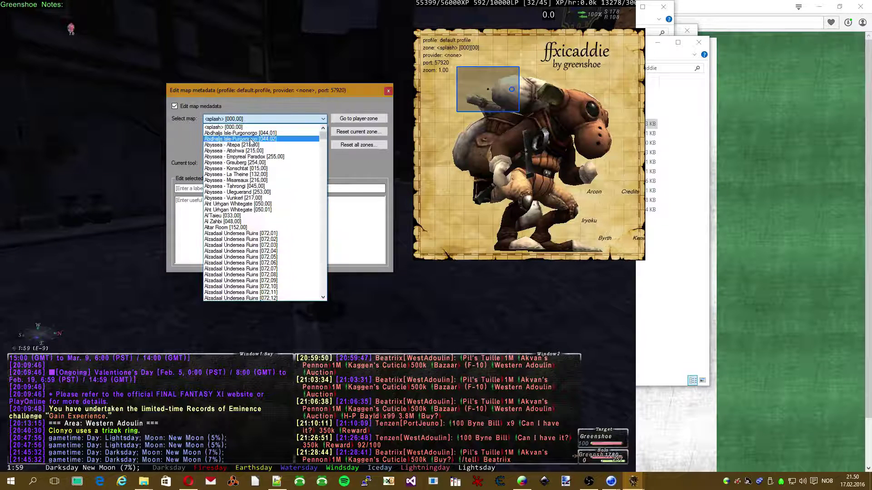
left_click(246, 145)
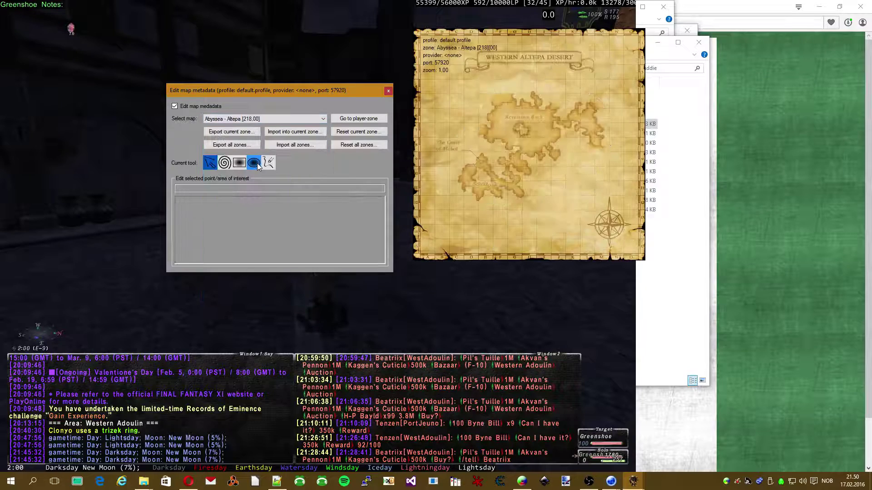
scroll(568, 116, "up", 3)
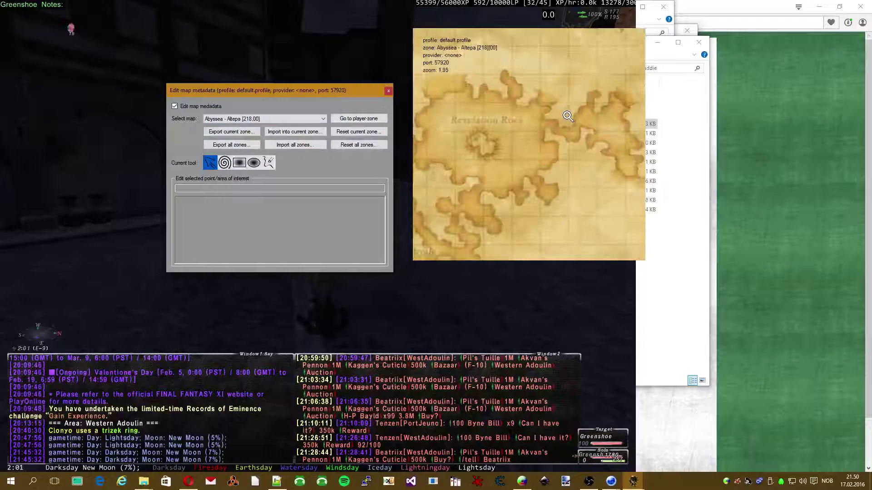
scroll(568, 116, "up", 2)
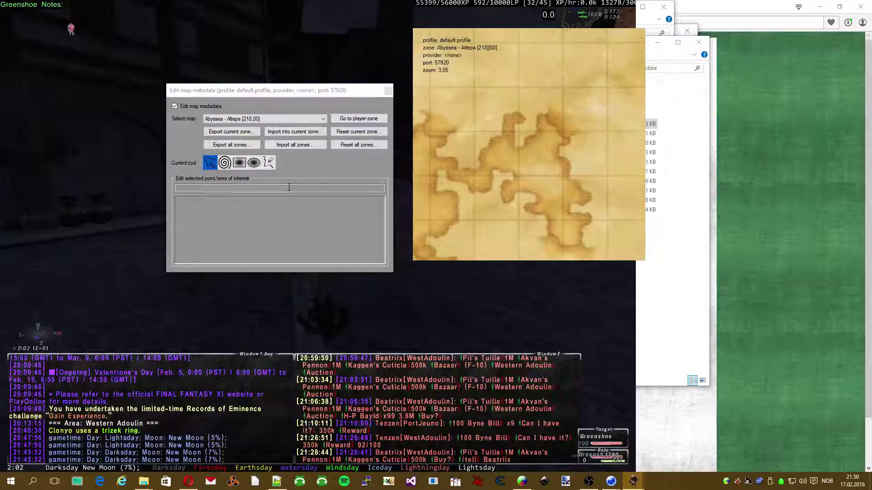
Step: Draw a short polyline near the top-right landmass, then select and deselect it
left_click(268, 162)
left_click(492, 130)
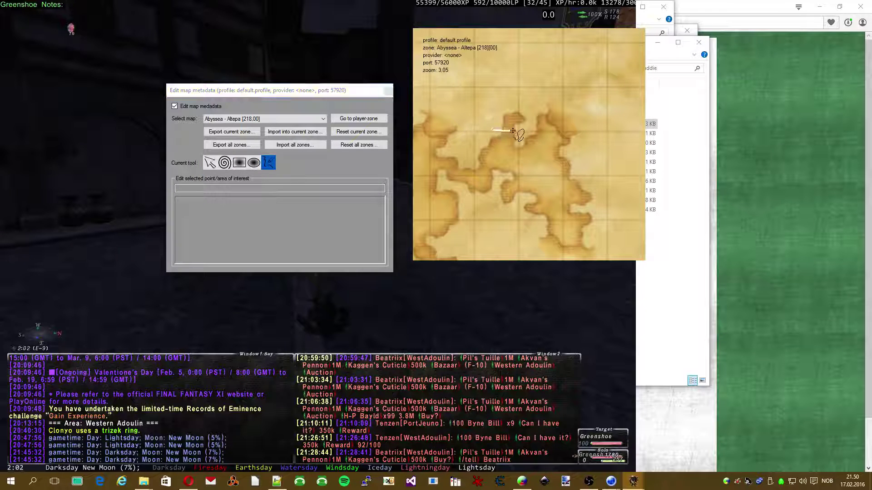
double_click(528, 130)
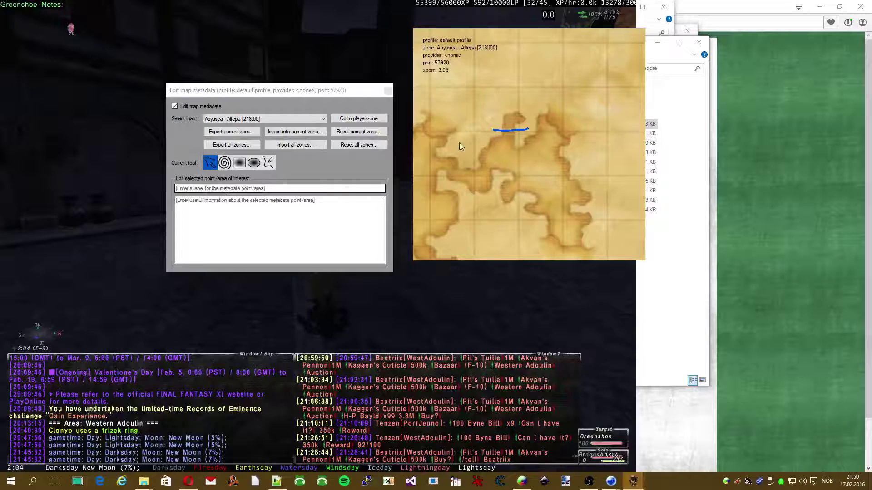
scroll(493, 160, "down", 3)
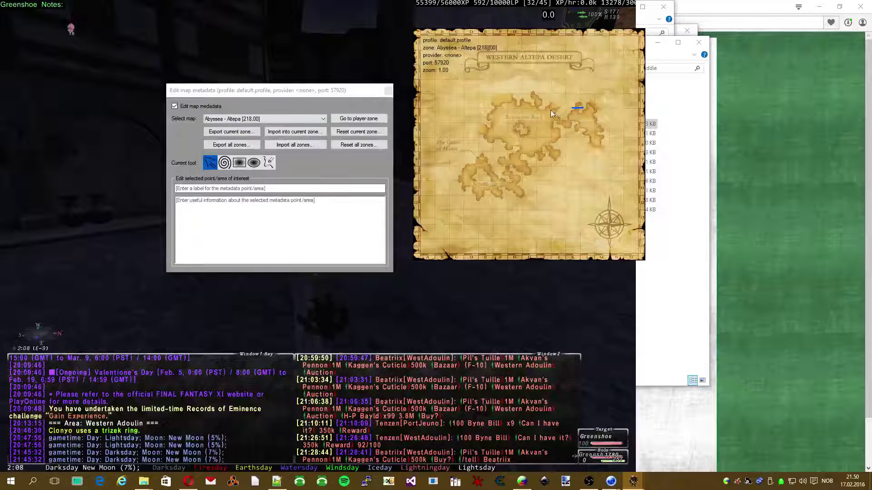
left_click(586, 136)
left_click(579, 110)
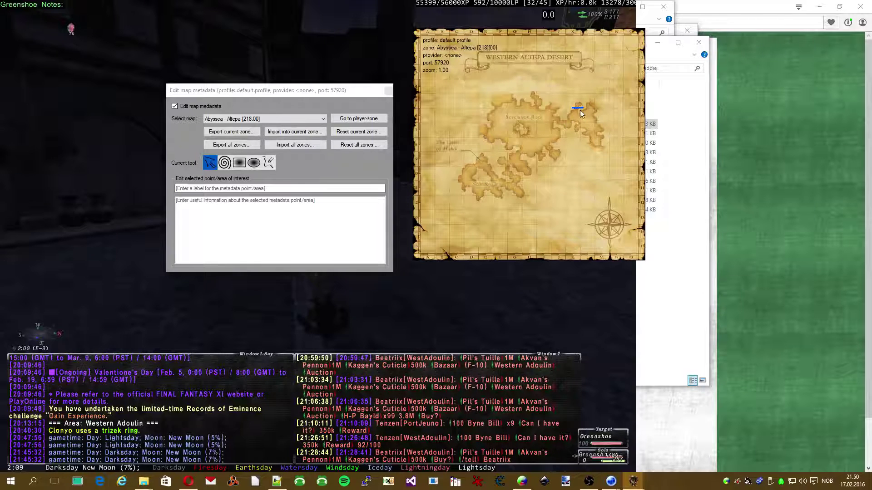
left_click(559, 152)
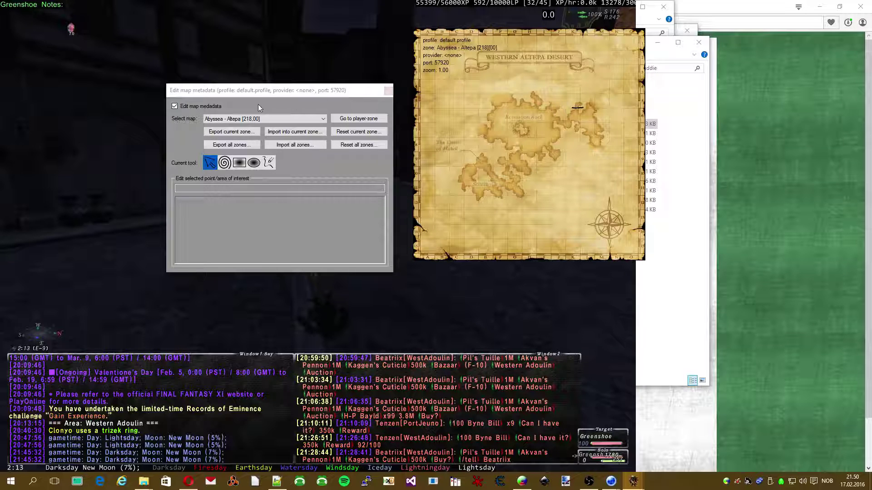
Step: Close the metadata editor, park the radar map top-right, and check Stay on top
left_click(388, 92)
left_click_drag(500, 115, 725, 87)
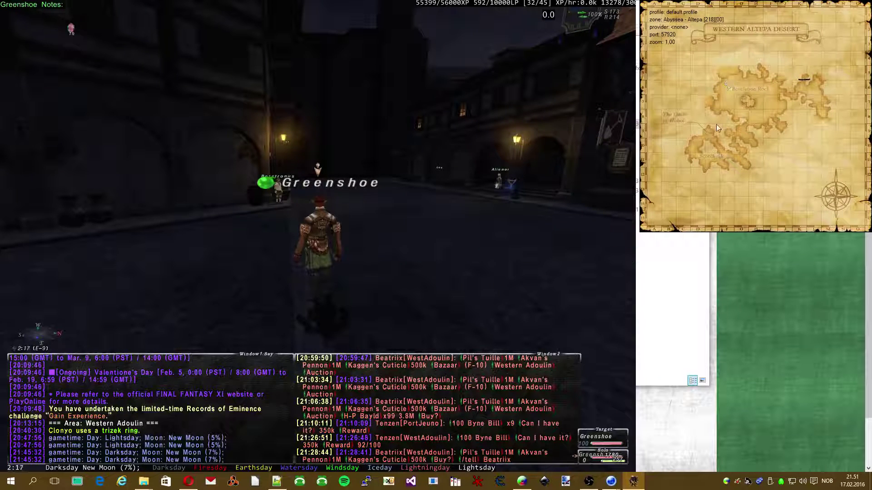
left_click(166, 101)
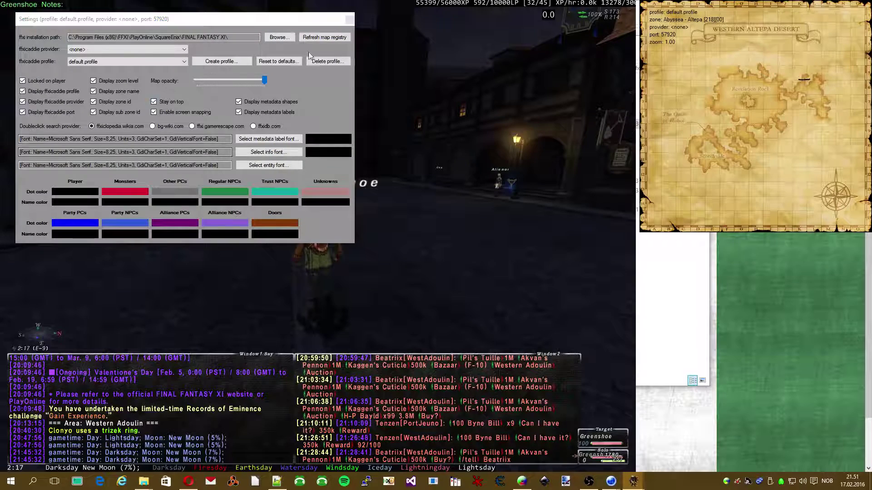
Step: Close the Settings and Filters windows, then reopen the map metadata editor
left_click(349, 20)
double_click(736, 106)
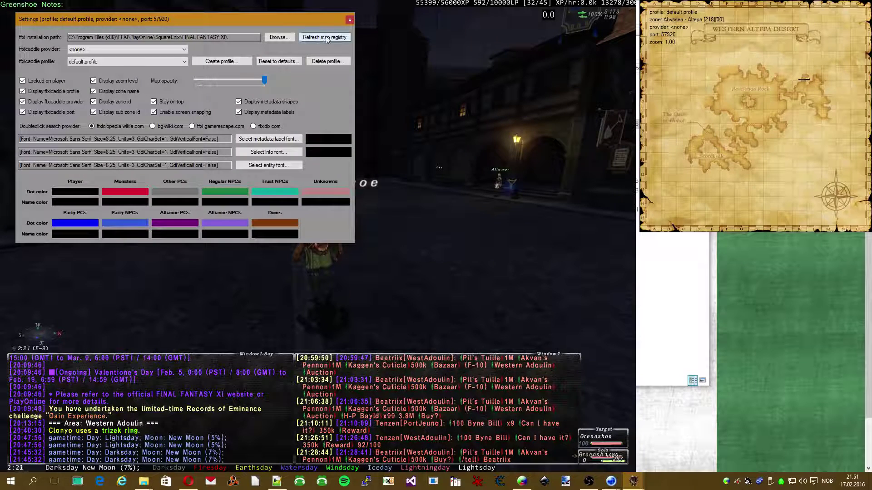
left_click(349, 20)
key("ctrl+f")
left_click(364, 90)
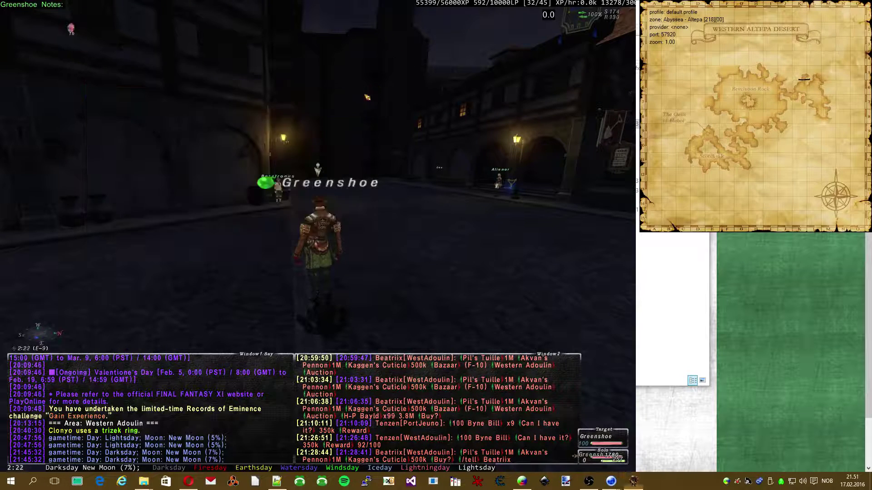
key("ctrl+e")
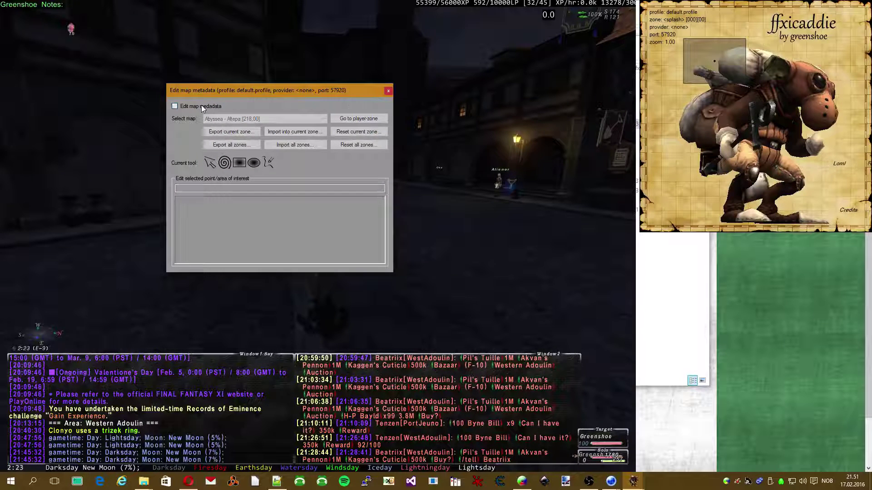
Step: Reset metadata for all zones, confirm with Yes, and close the editor
left_click(358, 146)
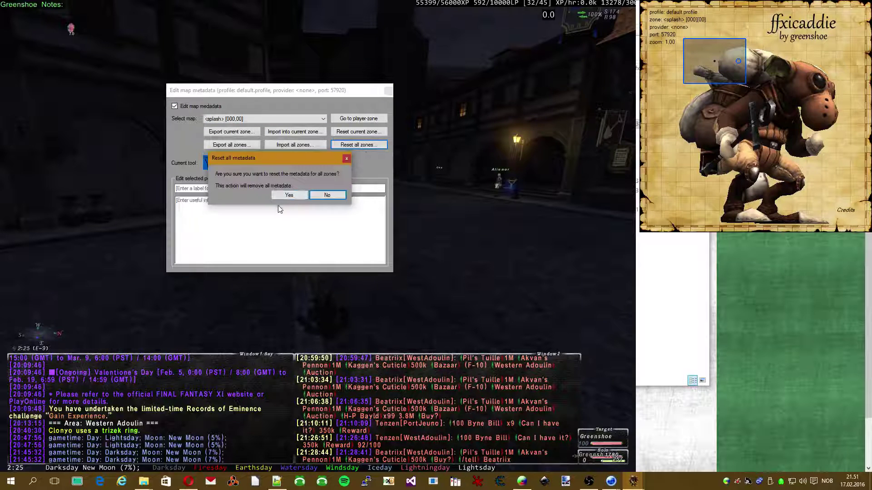
left_click(289, 195)
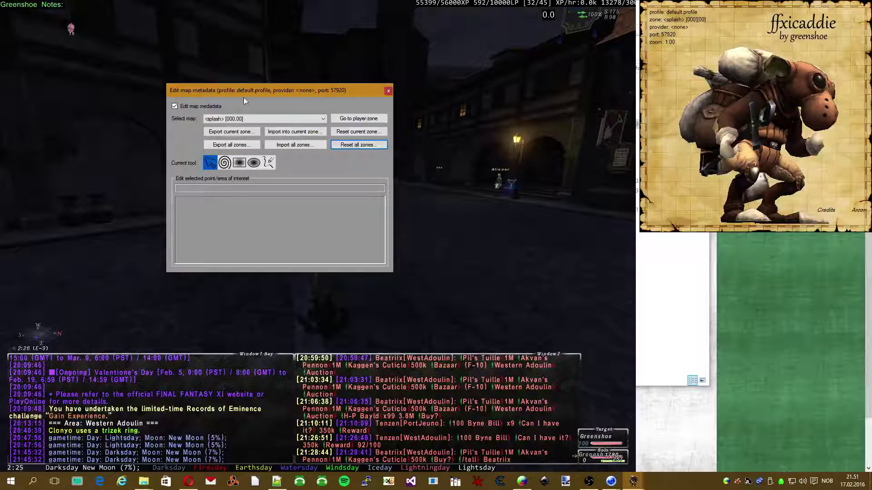
left_click(388, 91)
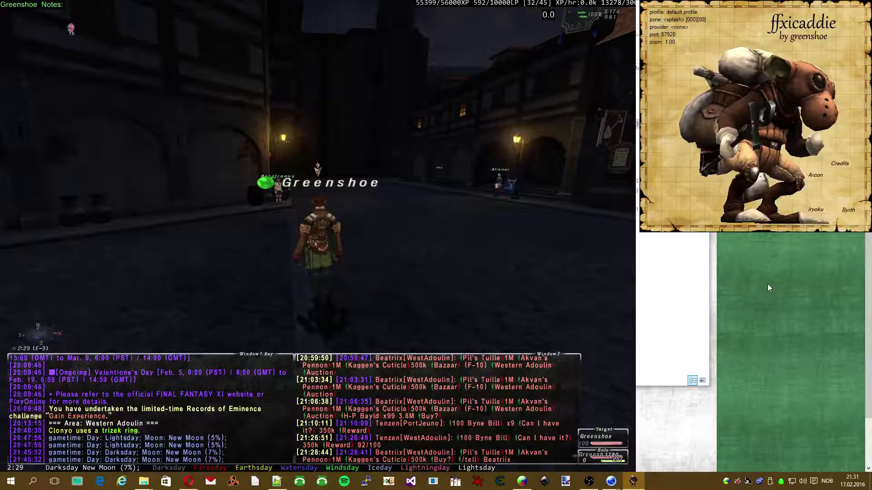
Step: Download the ffxicaddieProvider windower addon zip from the Greenshoe Magic downloads page in Opera
left_click(675, 304)
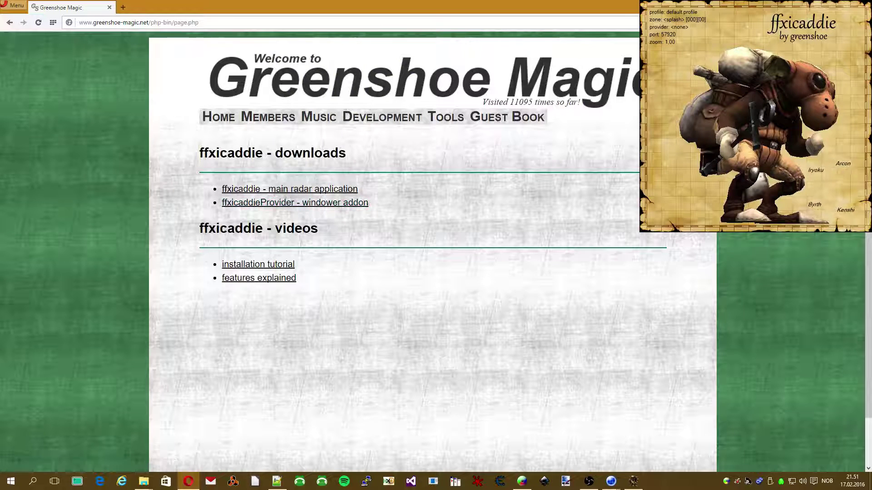
left_click_drag(803, 139, 803, 336)
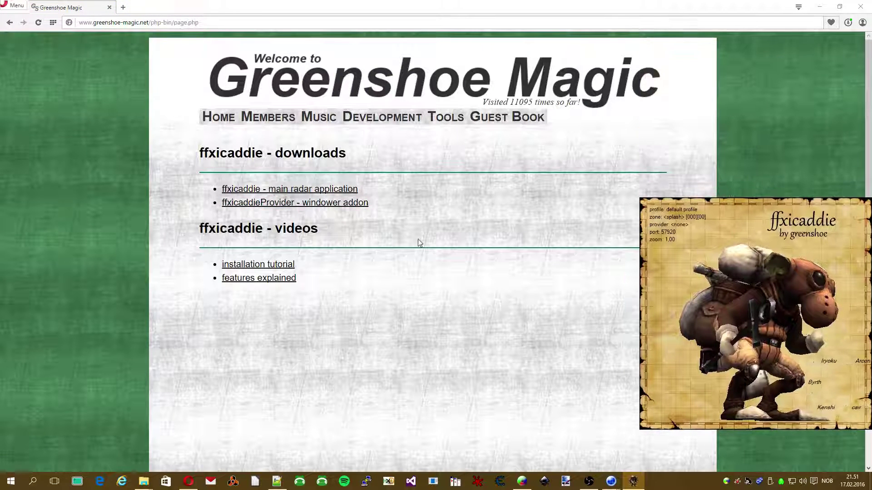
left_click(253, 204)
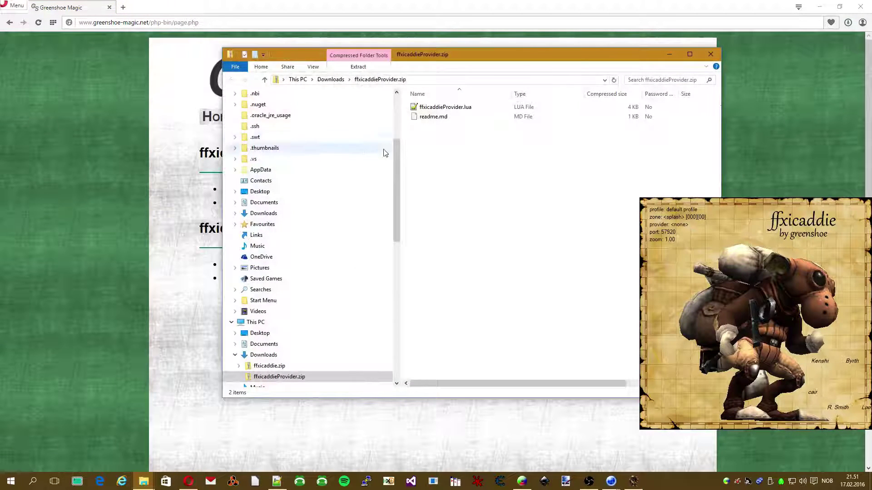
Step: Extract ffxicaddieProvider.zip in Downloads into its suggested ffxicaddieProvider folder
left_click_drag(398, 185, 399, 235)
left_click(261, 214)
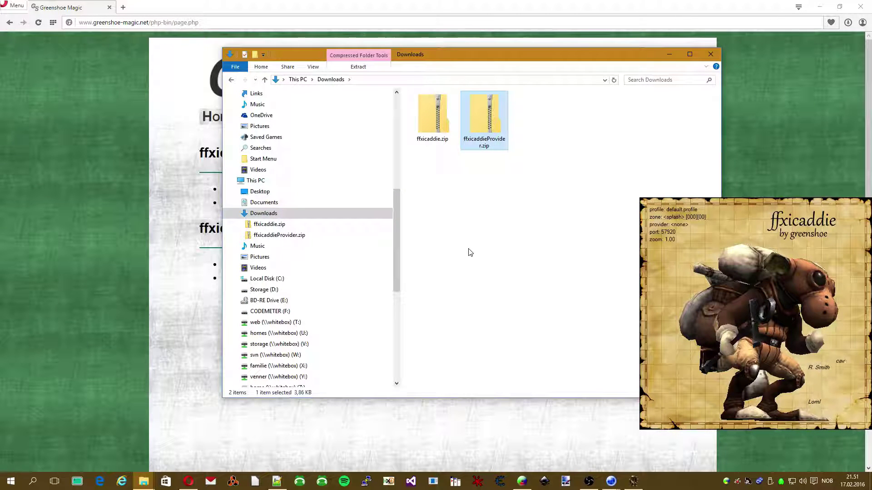
right_click(478, 119)
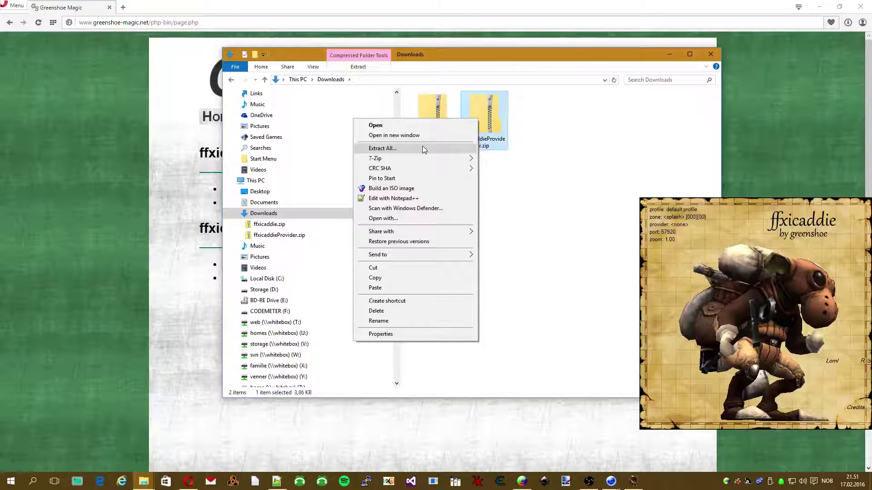
left_click(423, 147)
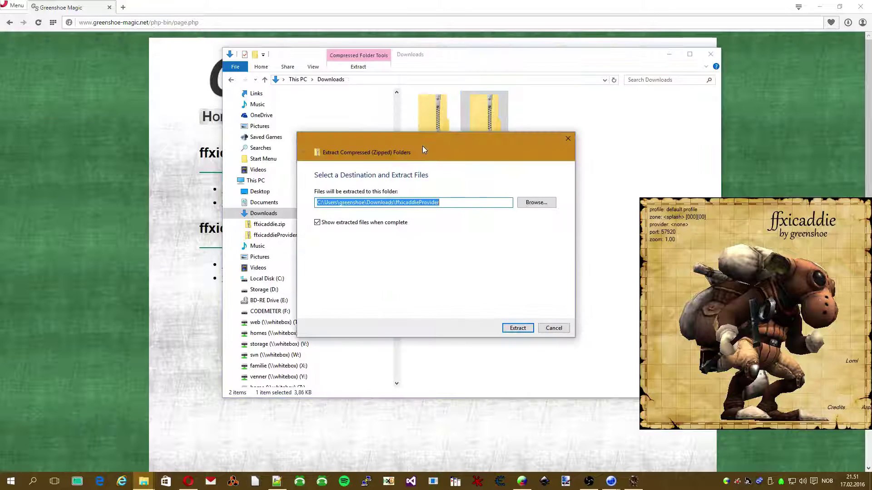
left_click(521, 328)
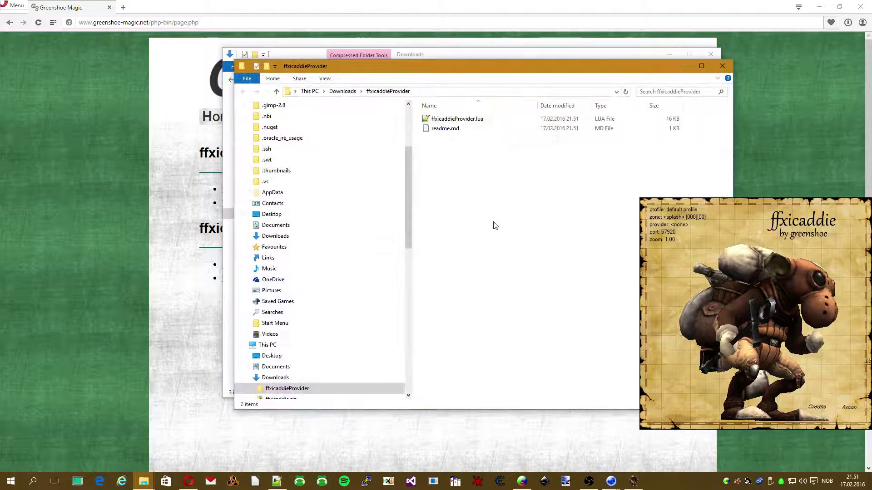
Step: Open the extracted ffxicaddieProvider folder showing ffxicaddieProvider.lua and readme.md
scroll(336, 311, "down", 2)
left_click(275, 302)
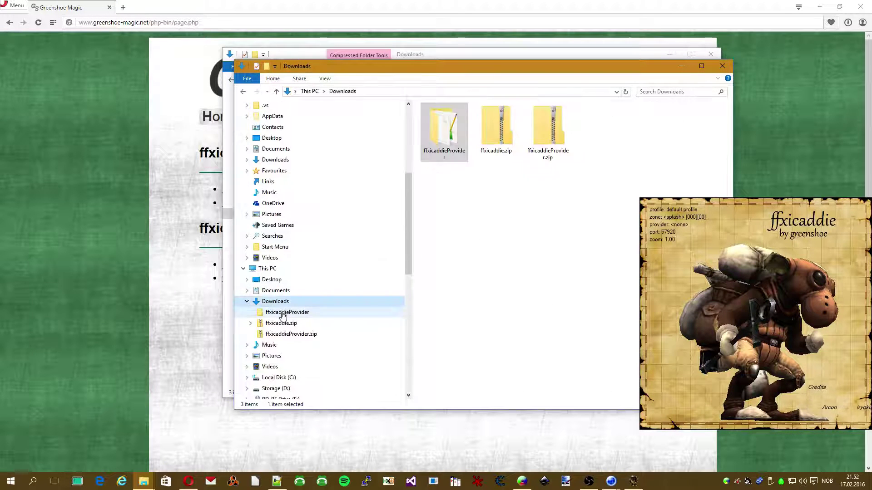
left_click(287, 312)
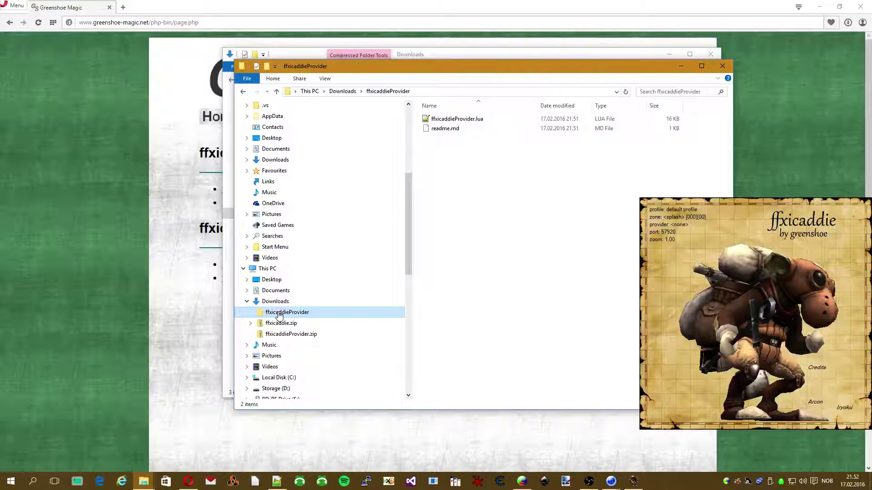
right_click(446, 130)
left_click(494, 168)
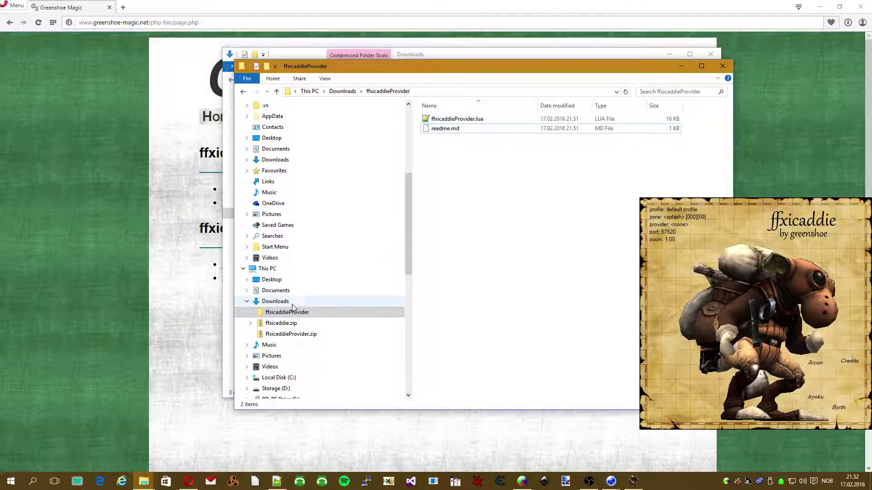
left_click(280, 312)
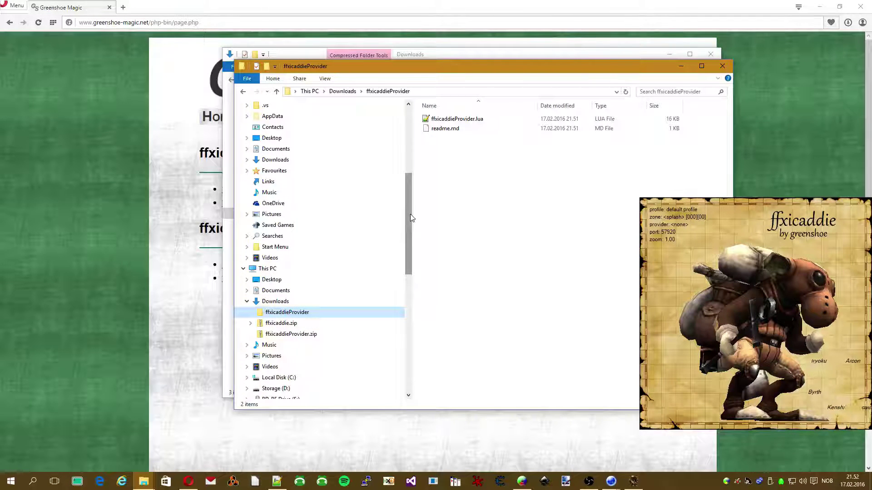
left_click_drag(411, 218, 410, 240)
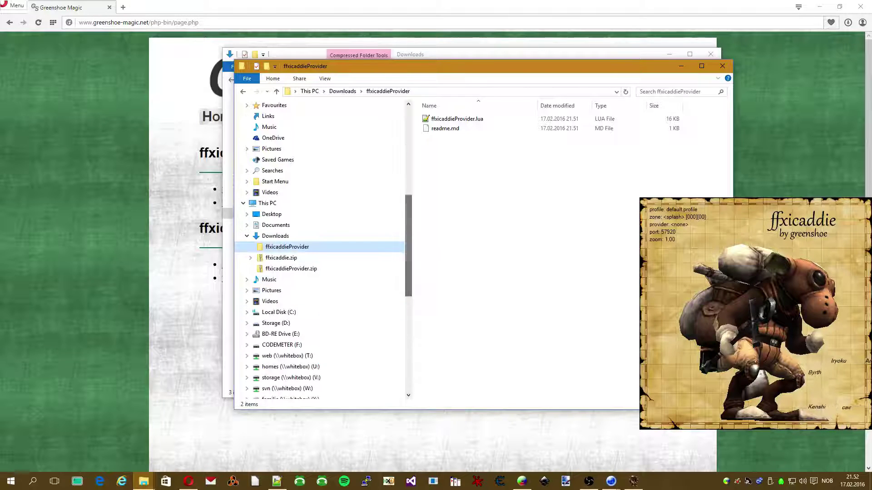
left_click(150, 486)
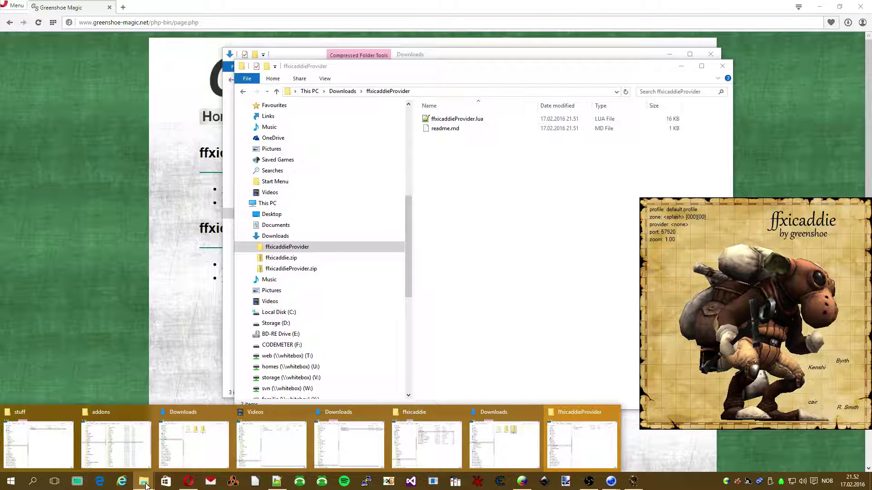
Step: Paste the ffxicaddieProvider folder into the Windower4 addons folder, granting administrator permission
left_click(120, 453)
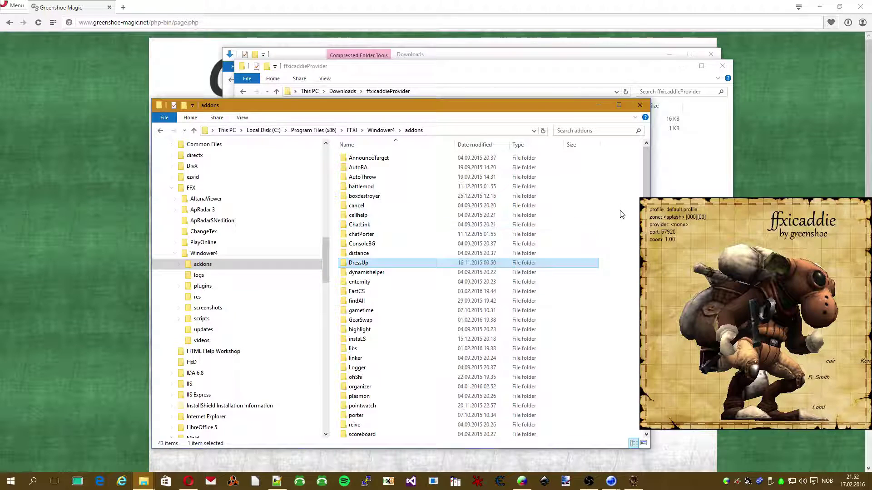
left_click(608, 219)
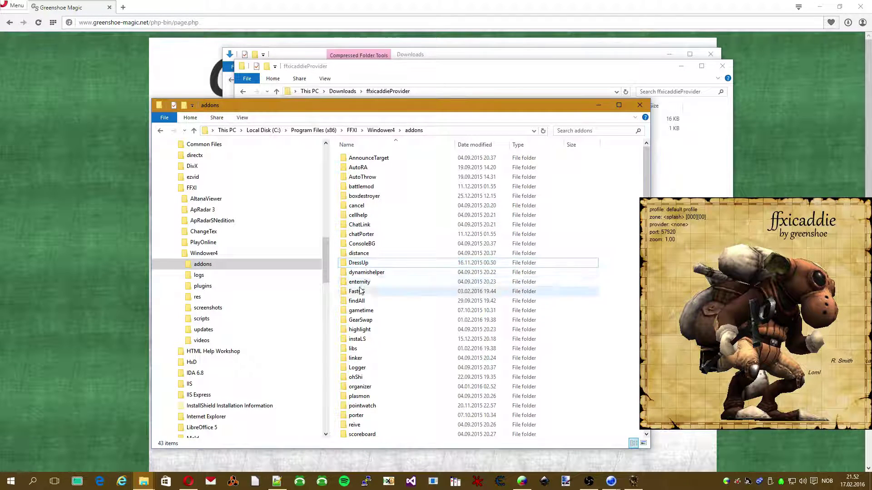
mouse_move(361, 289)
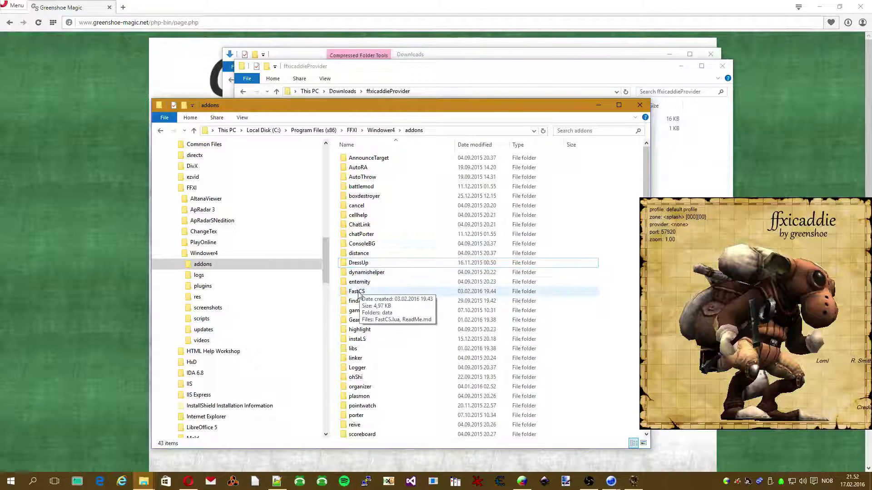
left_click(371, 303)
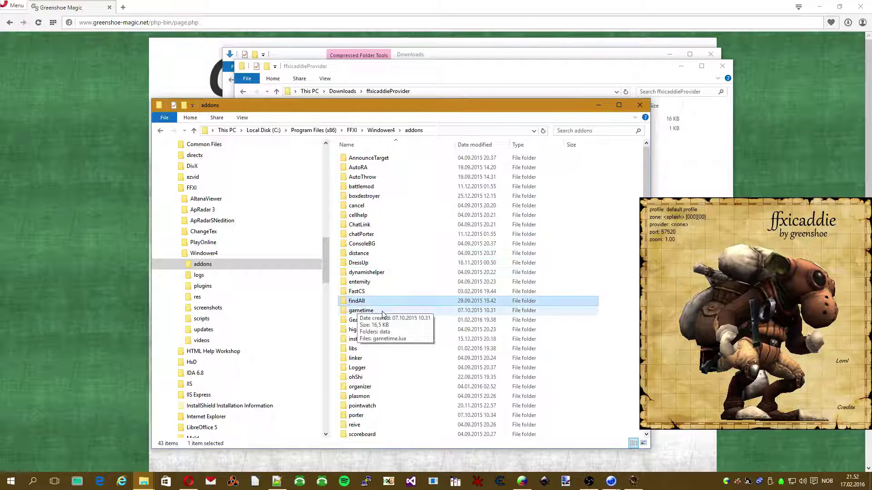
left_click(607, 275)
key("ctrl+v")
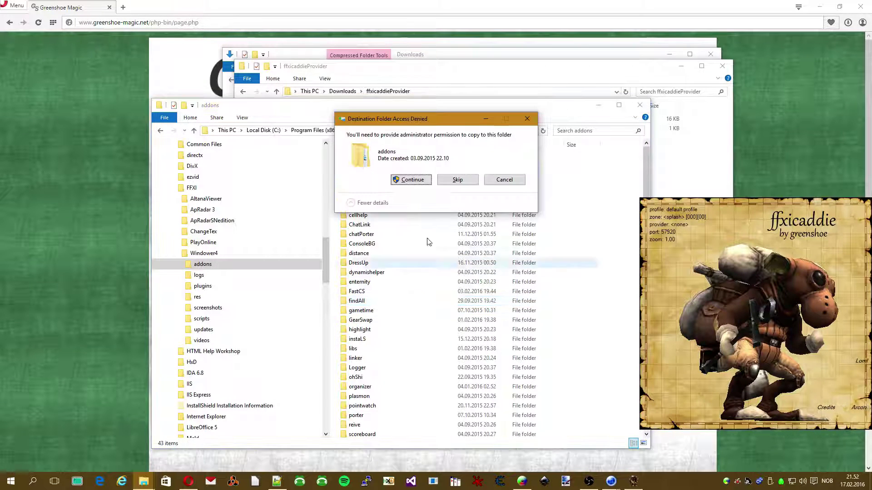
left_click(404, 181)
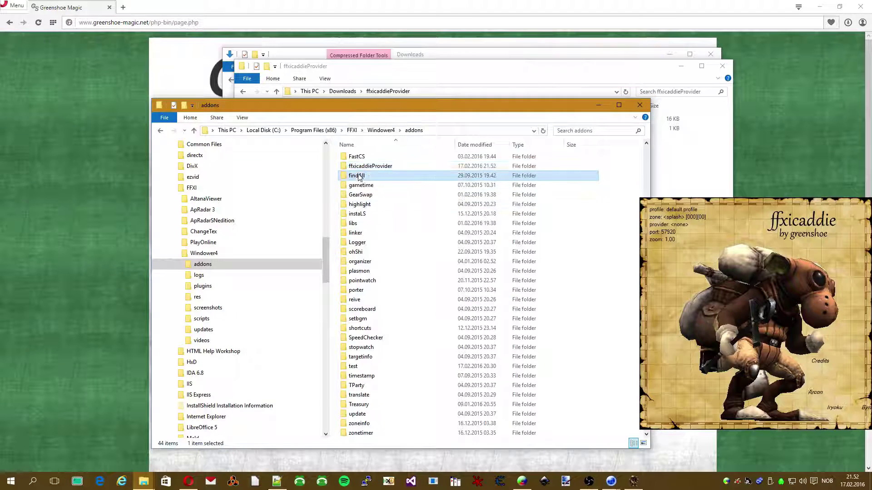
Step: Check the new folder among the addons (near findAll and gametime) and return to the game
scroll(375, 224, "up", 2)
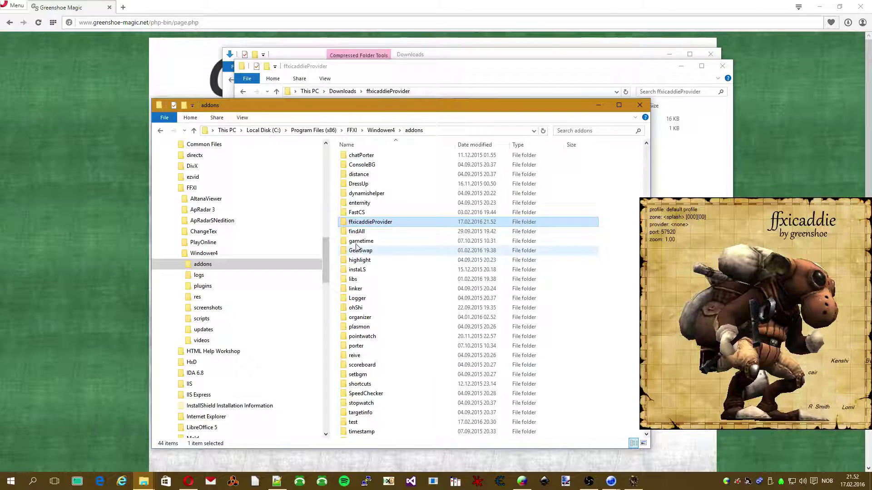
left_click(362, 232)
left_click(361, 241)
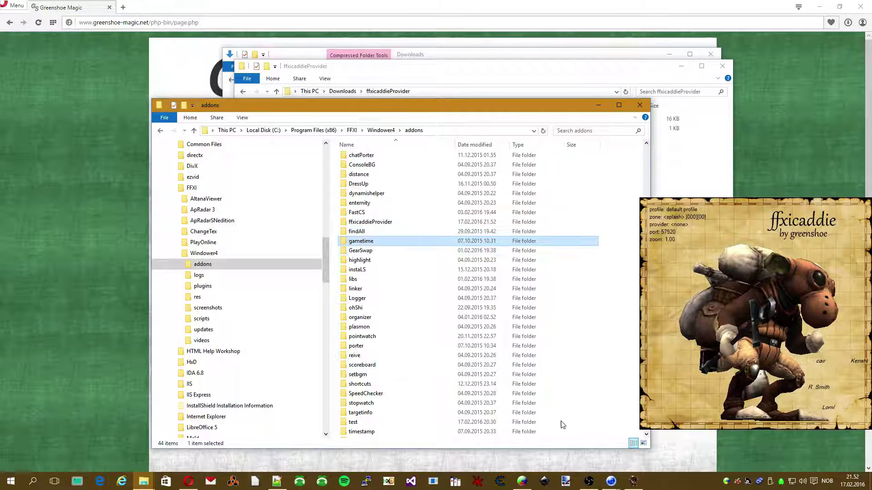
mouse_move(612, 483)
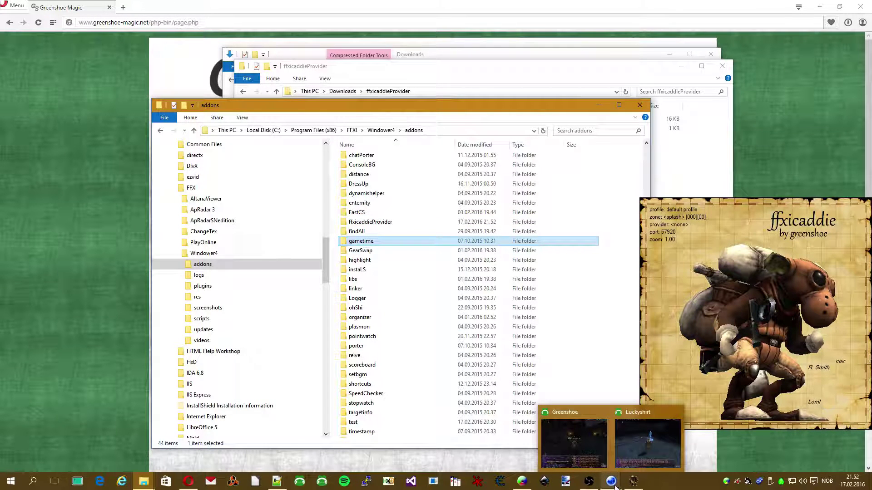
left_click(579, 452)
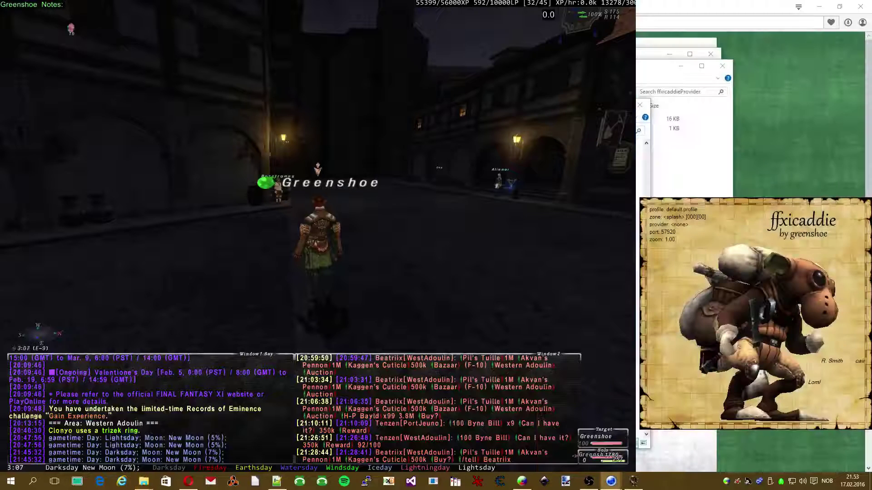
Step: Move the radar to the top right and enter the ffxicaddieprovider load command in the Windower console
left_click_drag(720, 320, 720, 121)
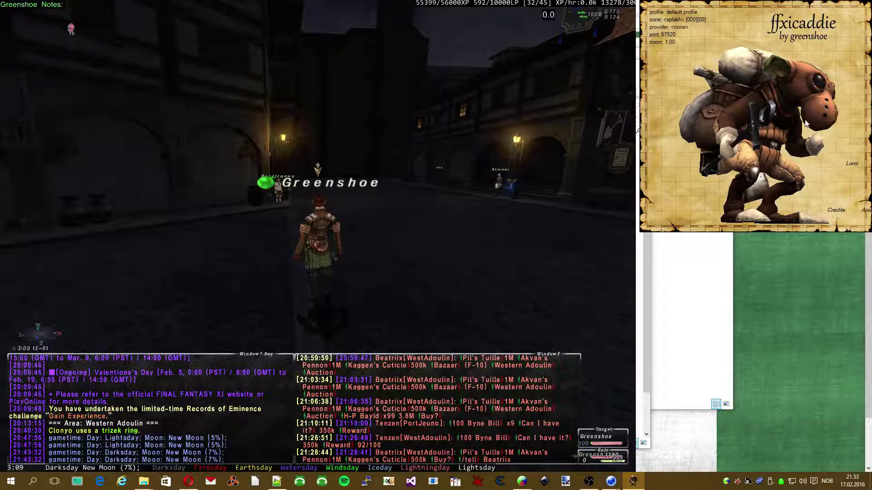
left_click(367, 241)
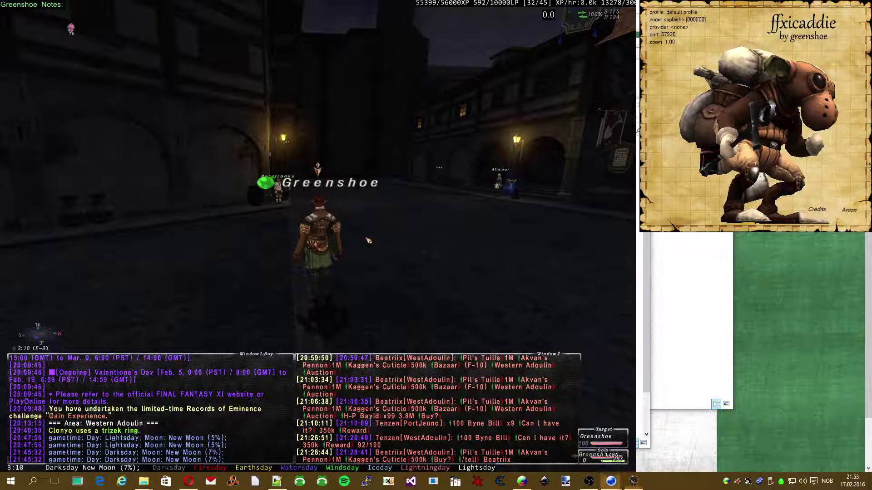
key("space")
key("Escape")
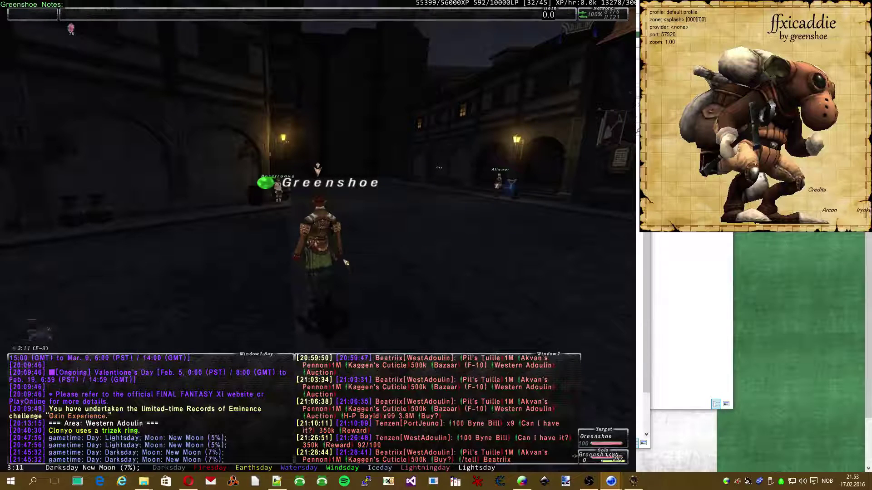
key("Insert")
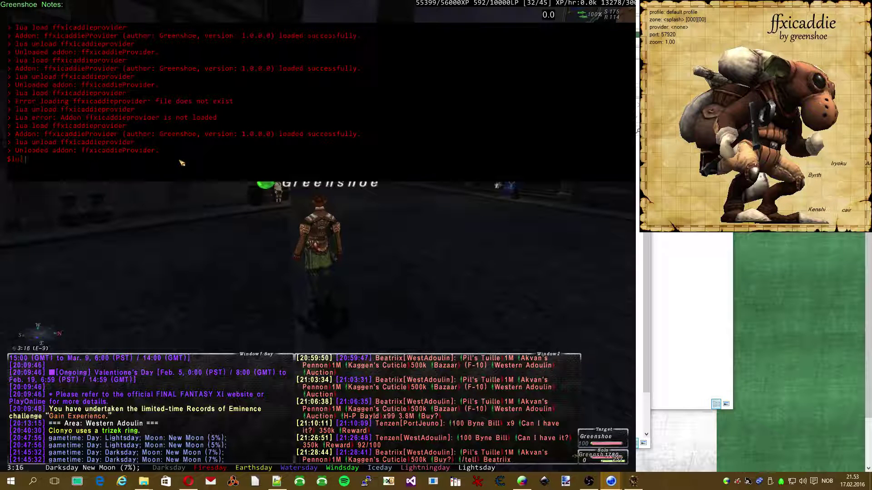
type("load ffx")
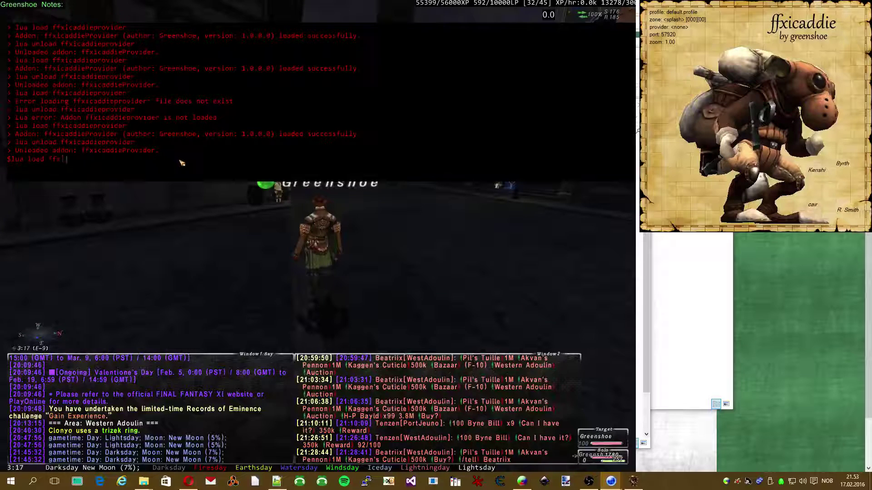
type("icaddiepr")
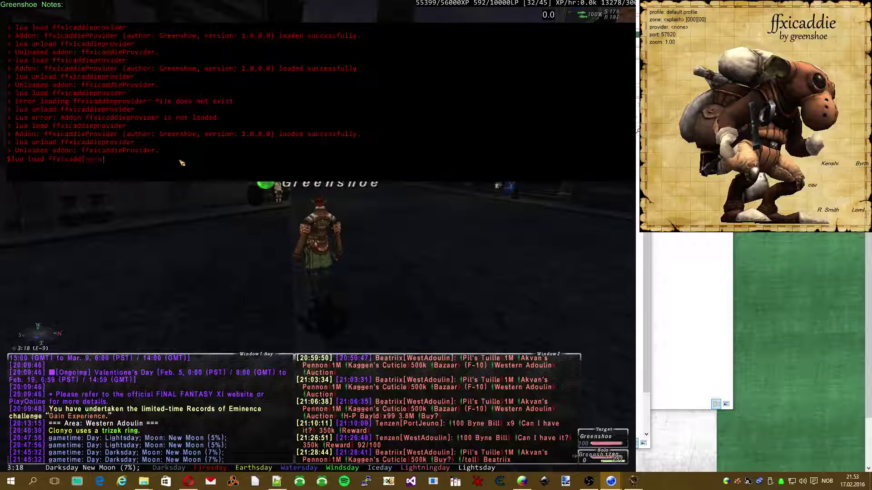
type("ovider")
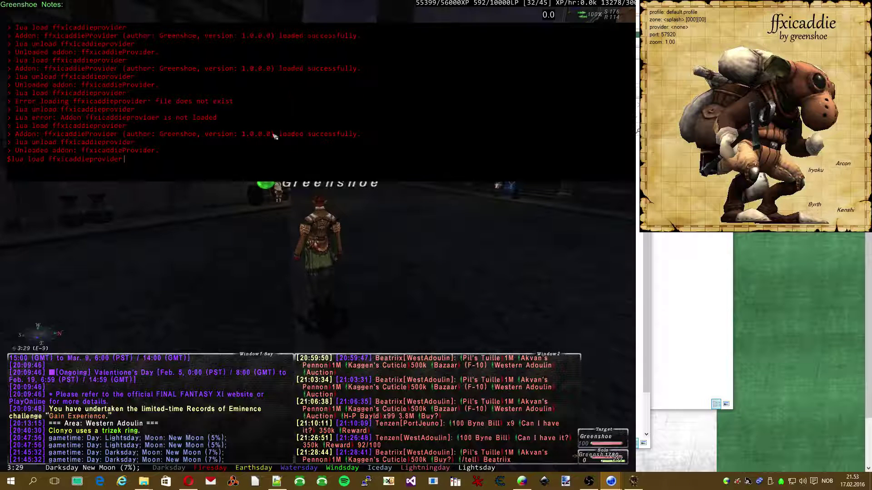
left_click(192, 156)
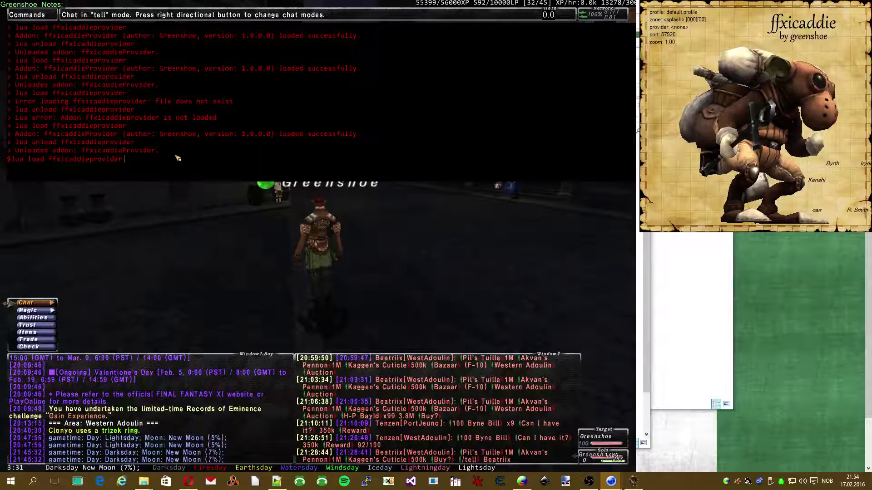
Step: Run the load command so ffxicaddie connects on port 57920, then zoom into the Western Adoulin map
key("Return")
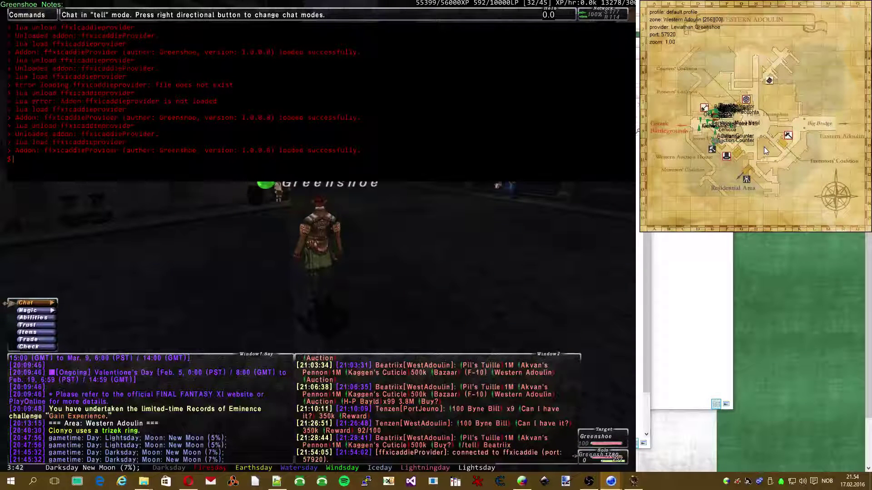
scroll(763, 146, "up", 3)
scroll(764, 146, "up", 2)
scroll(765, 147, "up", 2)
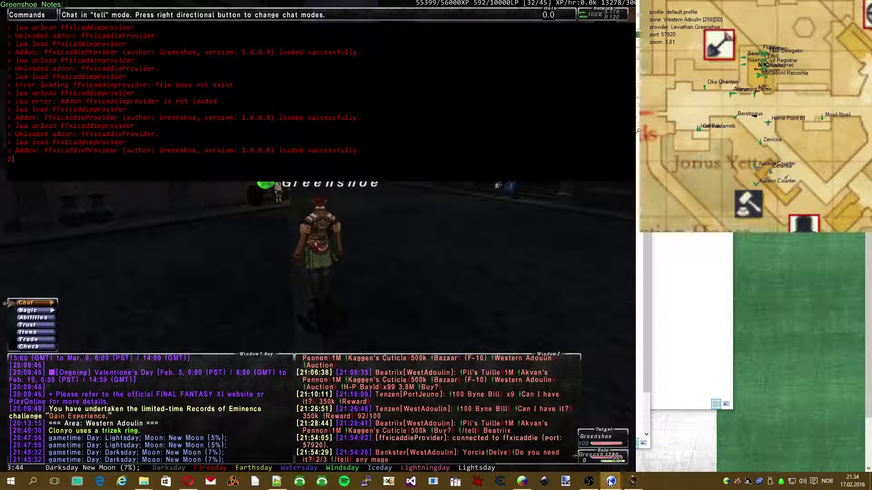
mouse_move(609, 485)
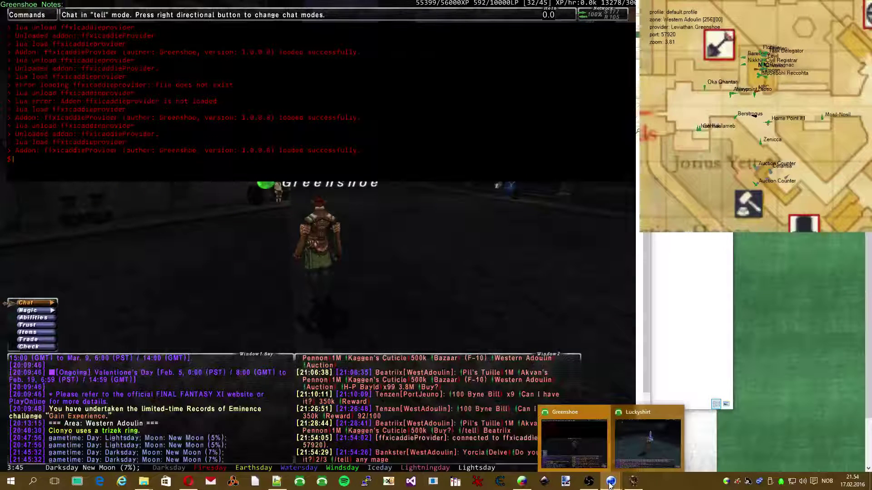
Step: In the second character's game, load ffxicaddieprovider via the console and run into the street
left_click(650, 449)
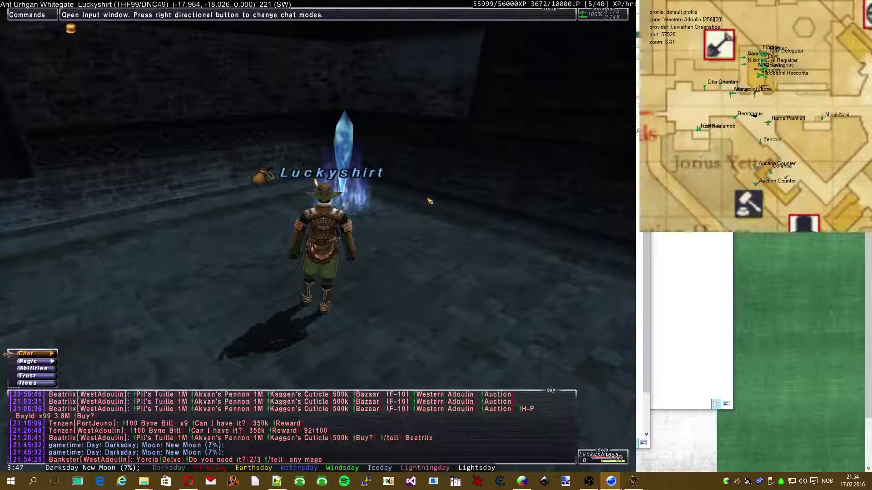
key("Insert")
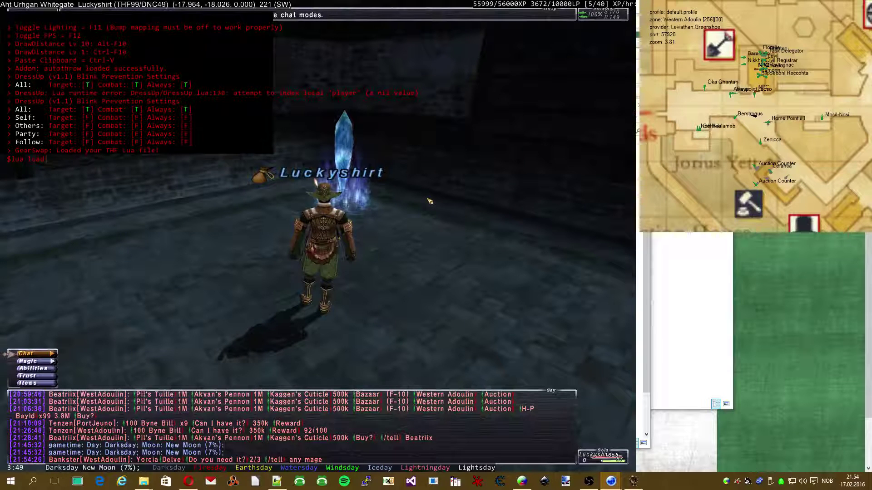
type("ffxiad")
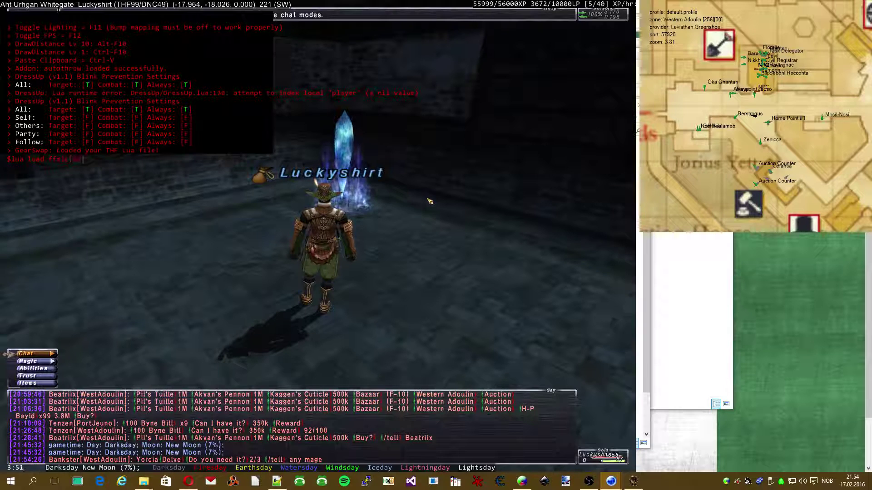
type("caddieprovid")
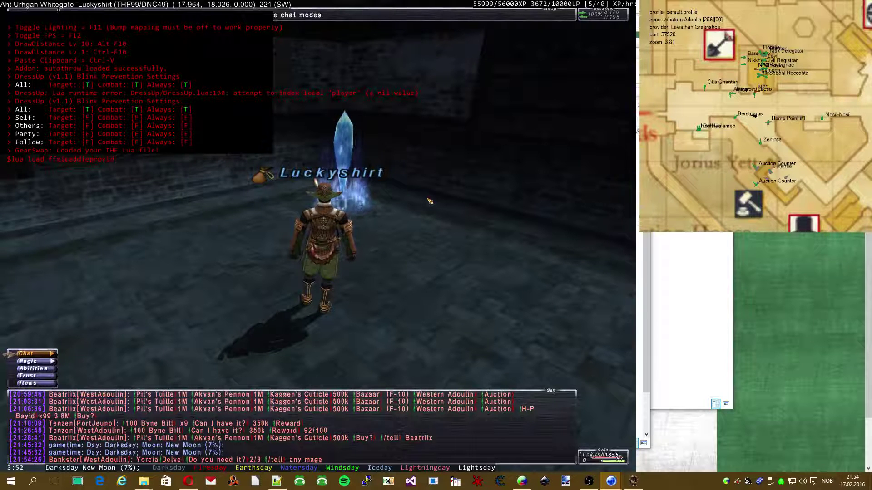
type("er")
key("Return")
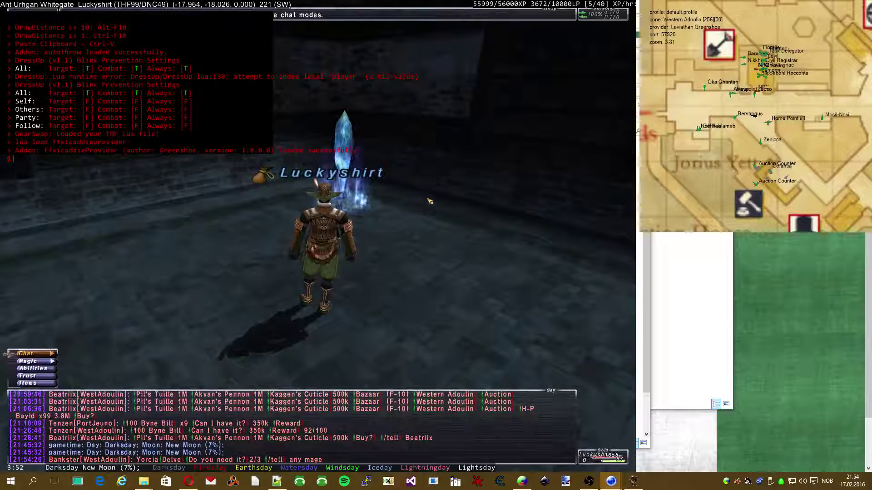
key("Insert")
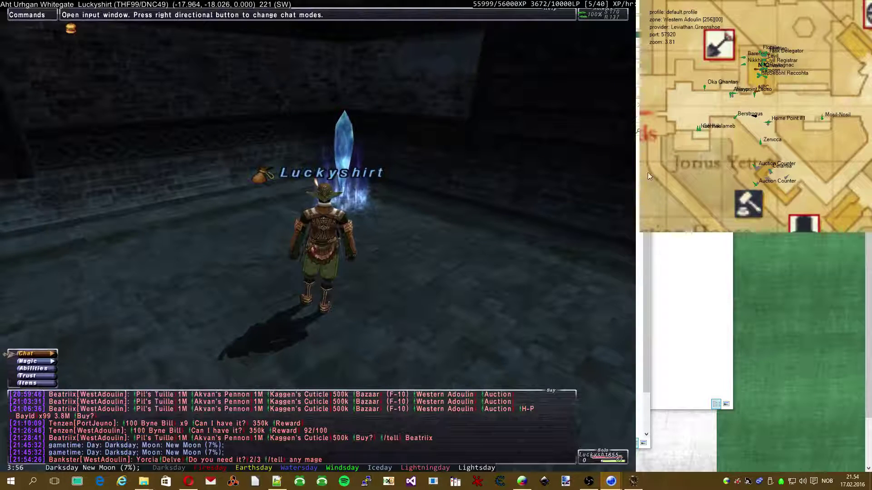
key("Escape")
key("w")
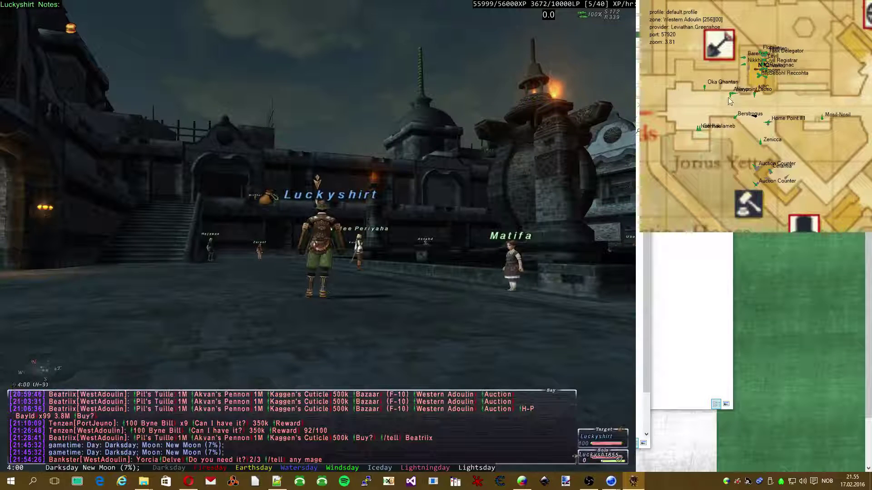
Step: Open the radar's Settings, move the dialog to the centre, and expand the provider dropdown
double_click(710, 196)
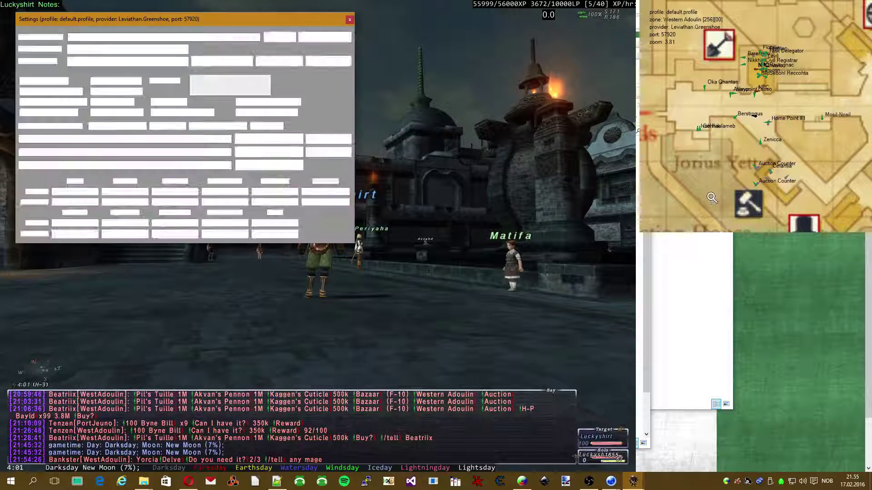
left_click_drag(283, 19, 431, 36)
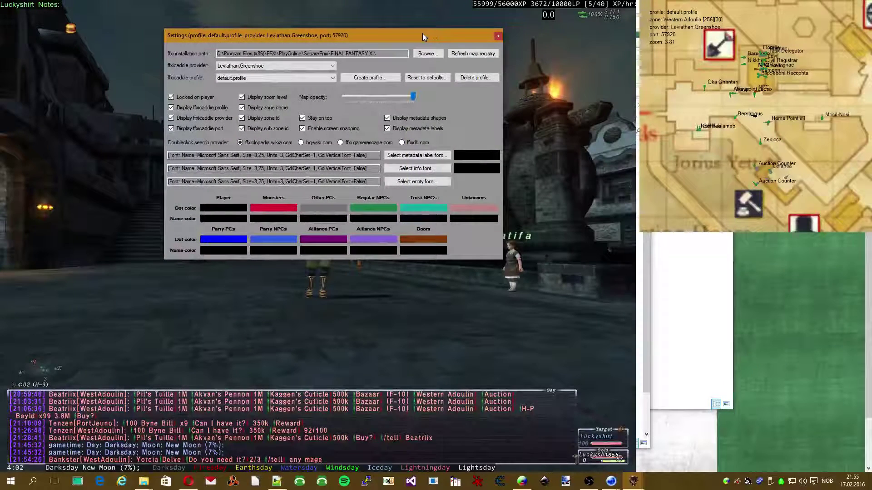
left_click(319, 68)
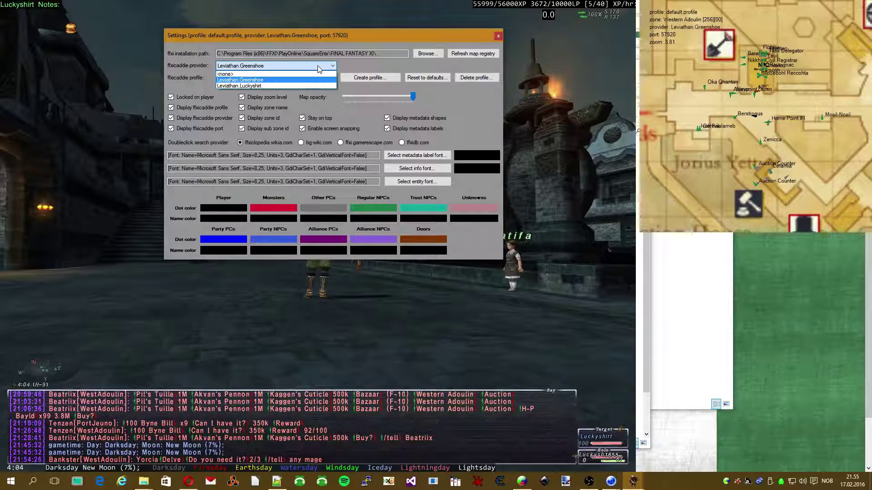
Step: Choose the second character as provider, zoom the Aht Urhgan Whitegate map, and close Settings
left_click(247, 86)
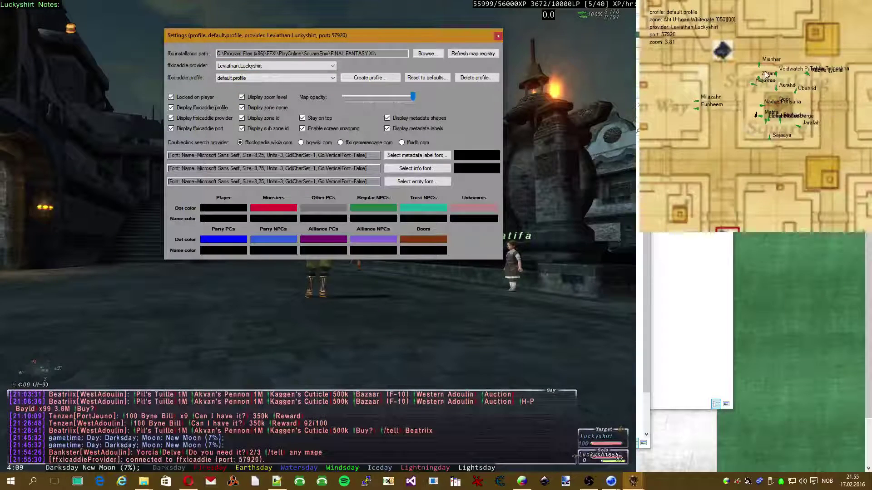
scroll(771, 93, "down", 4)
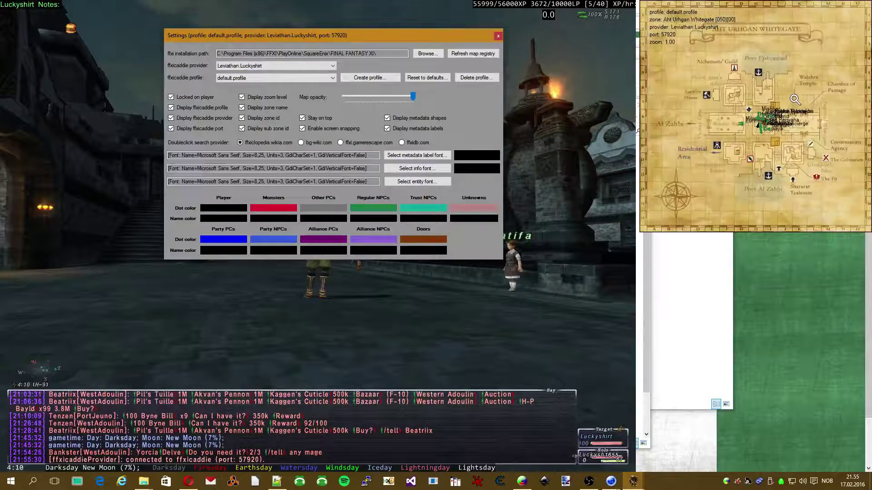
scroll(781, 123, "up", 6)
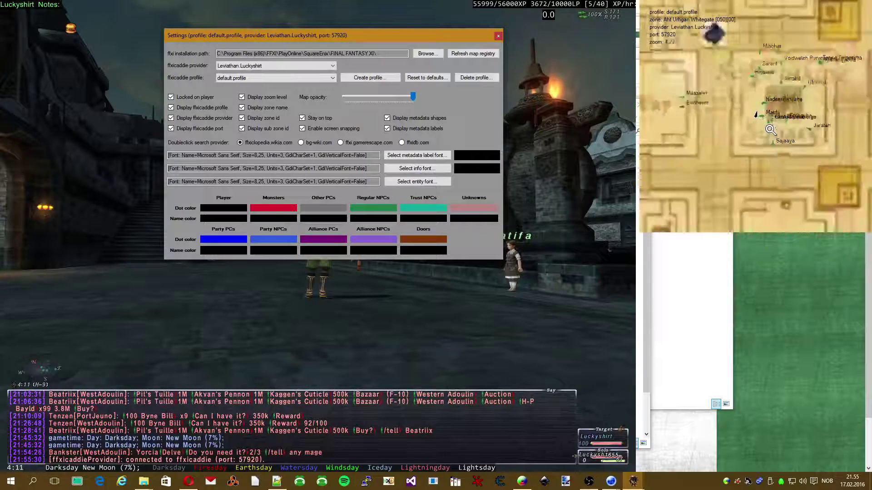
scroll(769, 130, "up", 1)
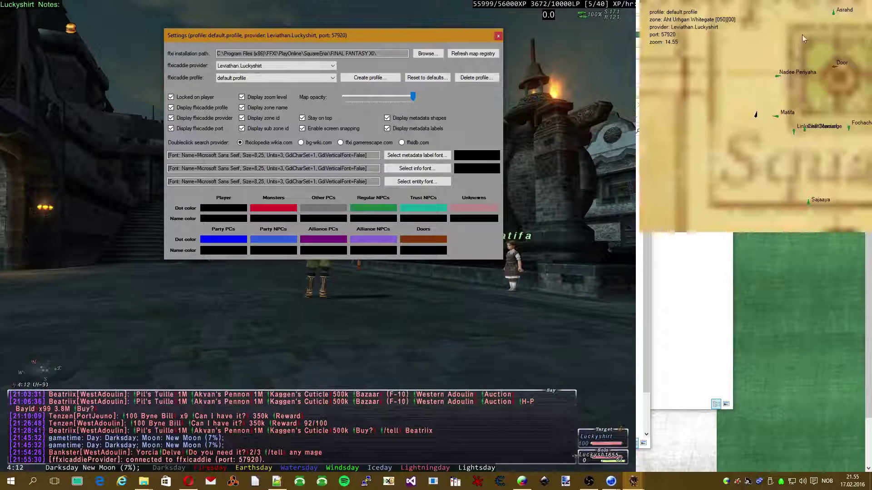
scroll(777, 111, "down", 2)
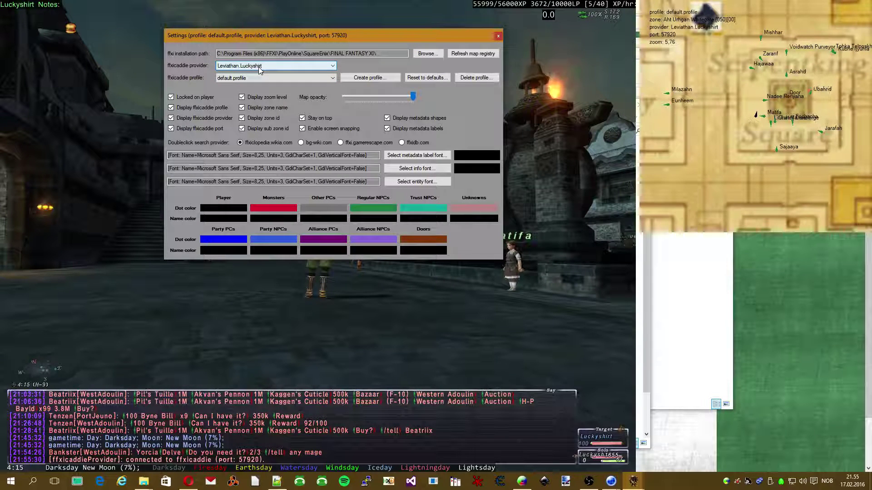
left_click(498, 36)
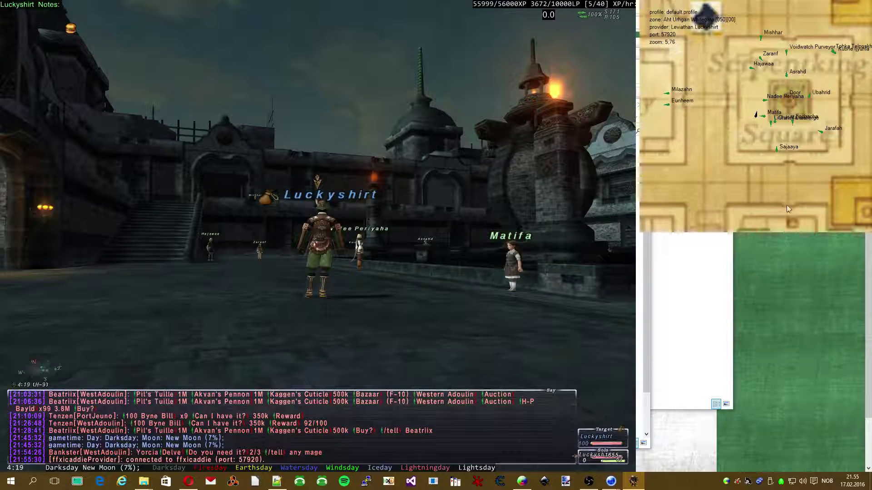